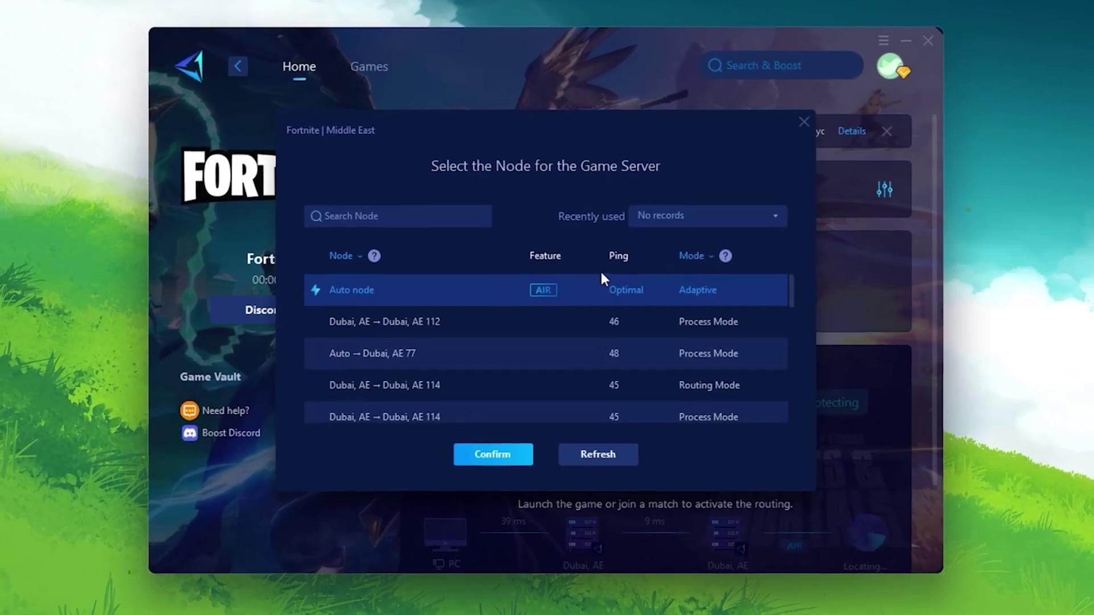
Step: Open File Explorer and browse to C:\Program Files\Epic Games\Fortnite
scroll(361, 327, down, 1)
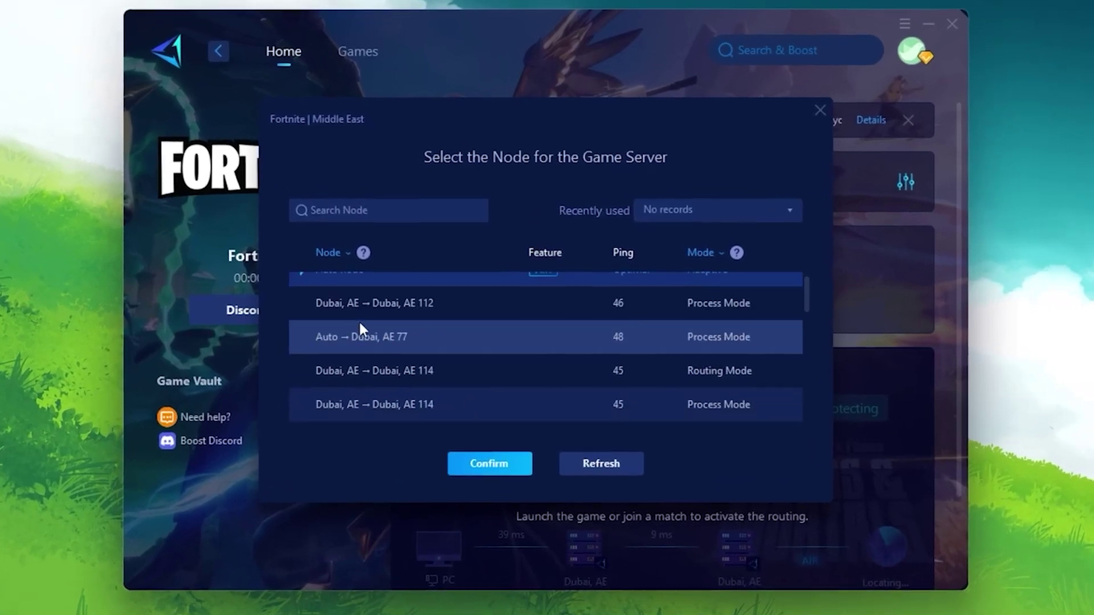
scroll(569, 373, up, 1)
scroll(535, 327, down, 1)
scroll(604, 353, down, 3)
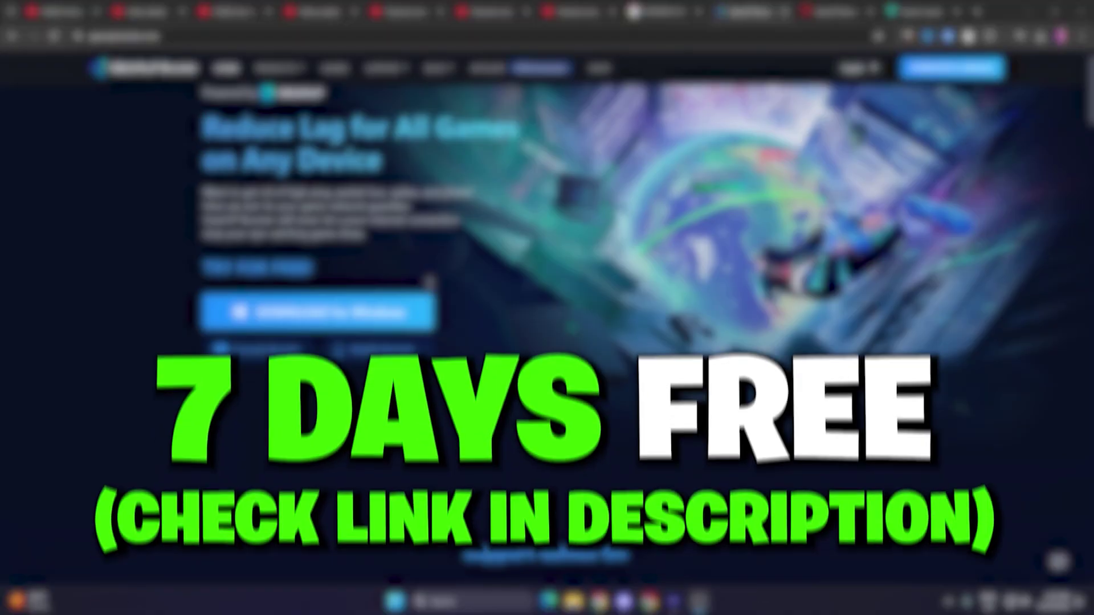
scroll(547, 308, down, 10)
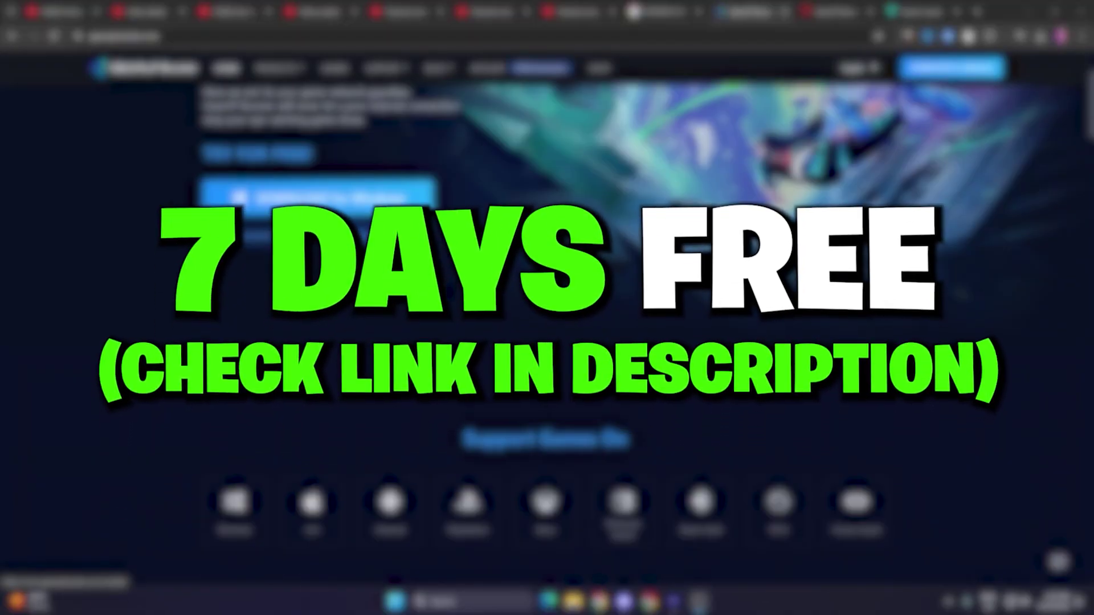
scroll(547, 308, down, 10)
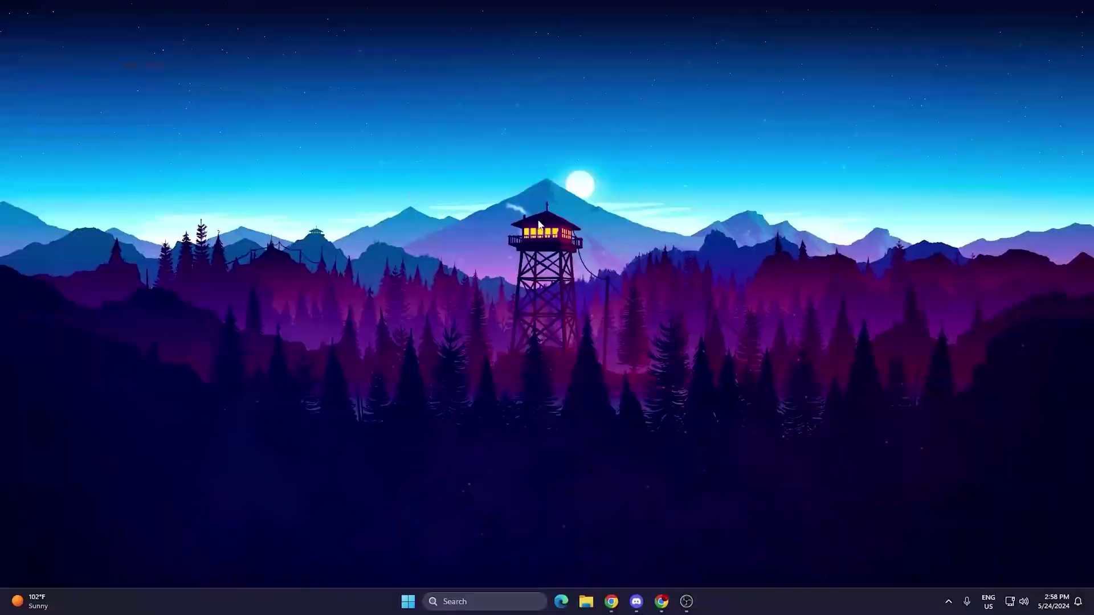
click(587, 602)
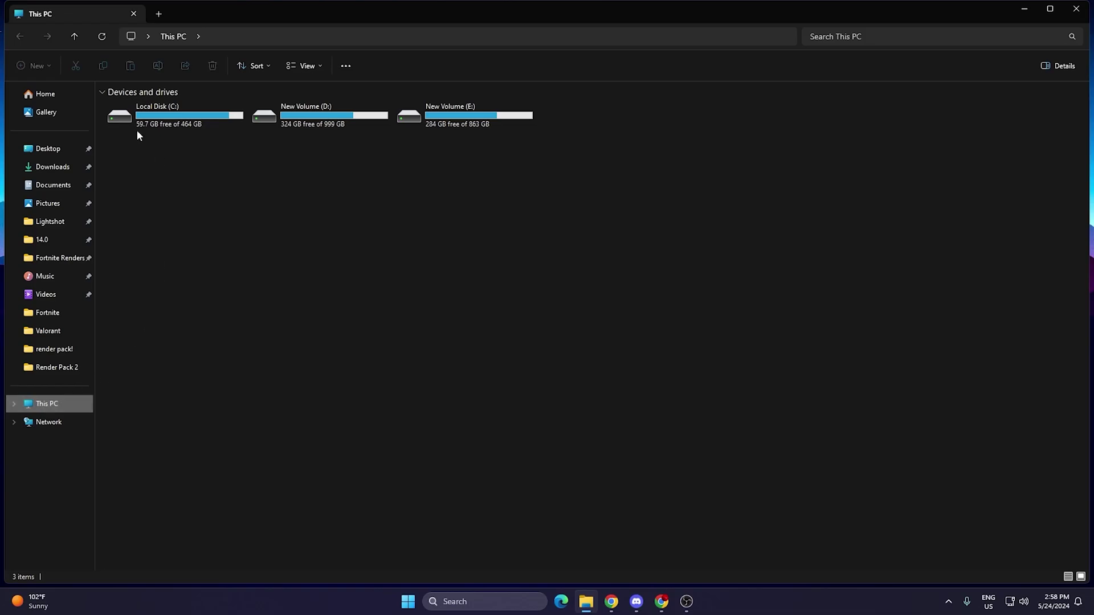
double_click(162, 116)
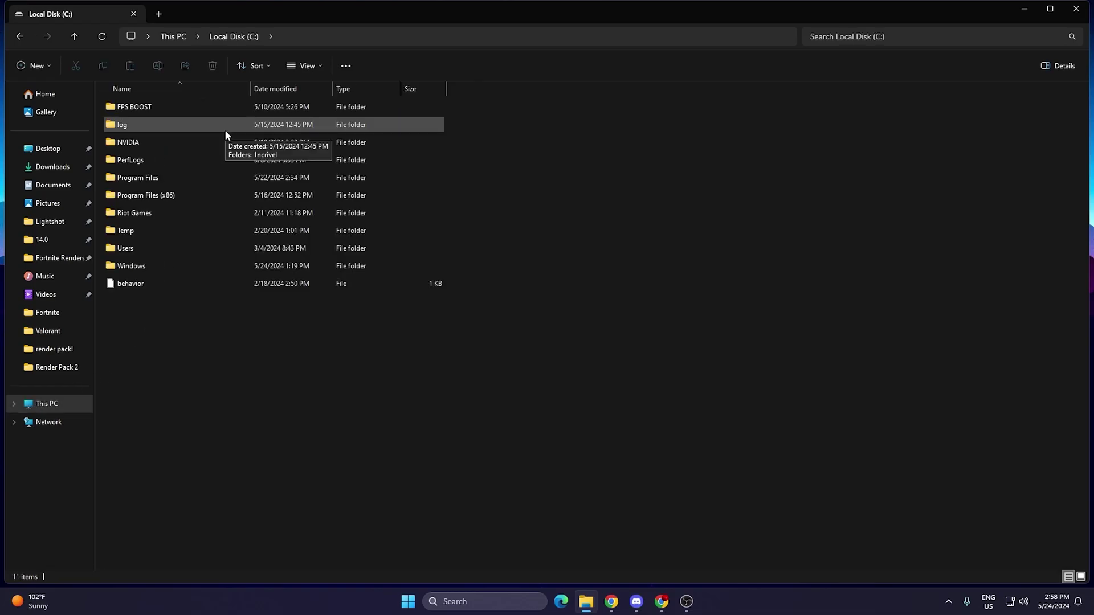
double_click(138, 177)
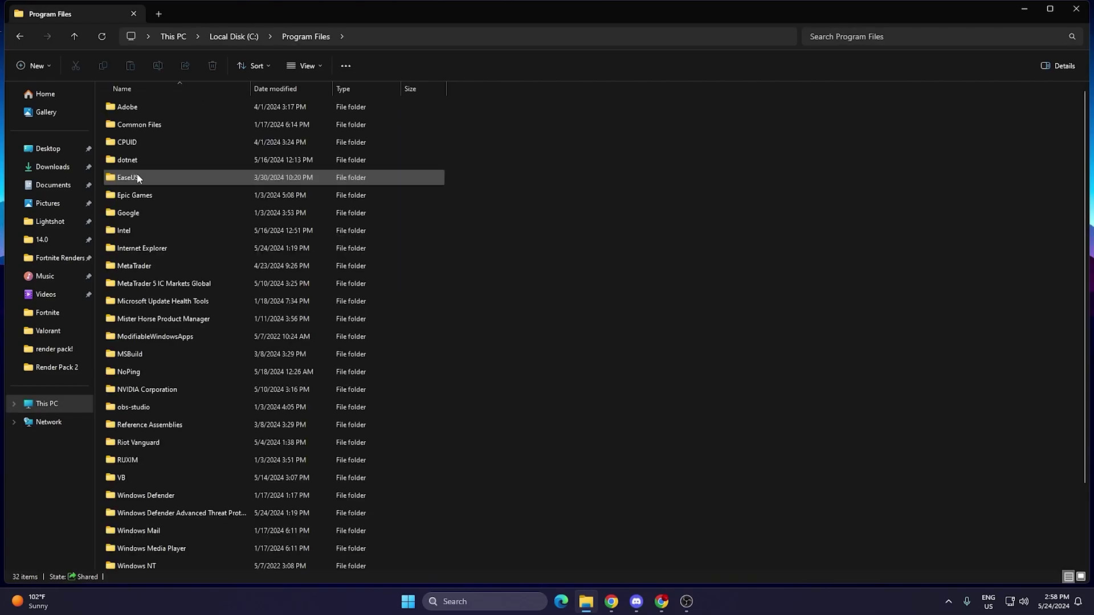
double_click(139, 194)
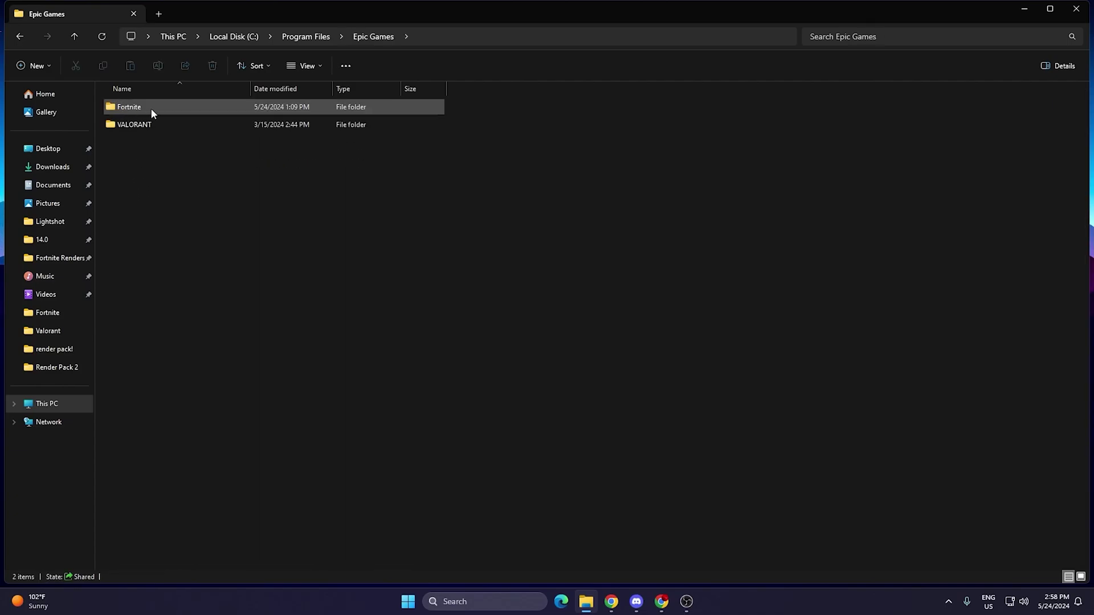
double_click(152, 108)
Step: Select EasyAntiCheat_EOS_Setup.exe in FortniteGame\Binaries\Win64\EasyAntiCheat, then return to Win64
click(141, 161)
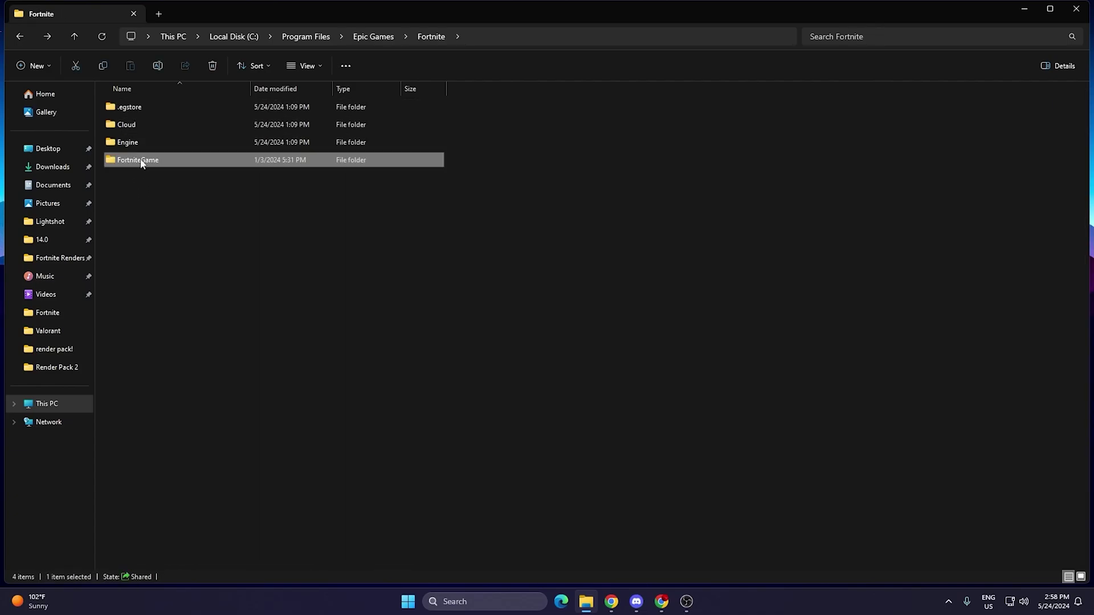
double_click(140, 160)
double_click(133, 107)
click(138, 125)
double_click(138, 125)
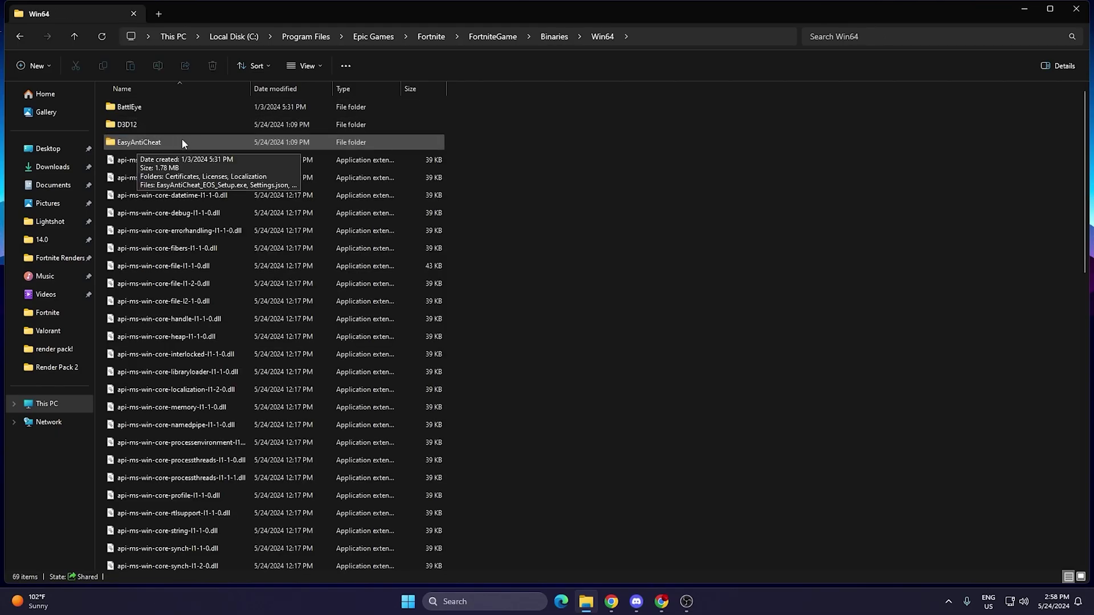
double_click(165, 142)
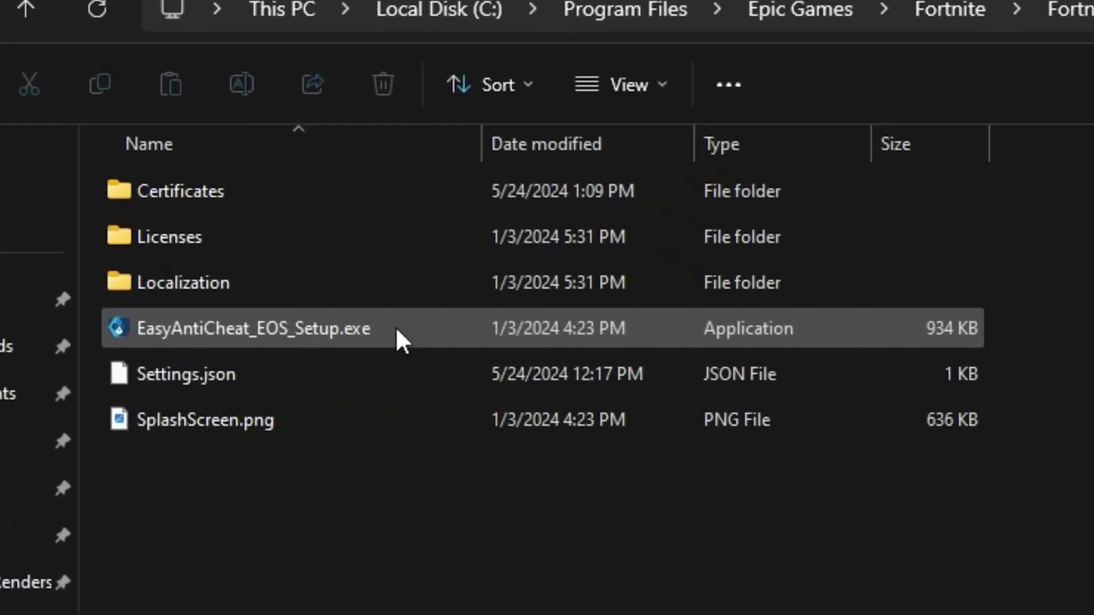
click(212, 332)
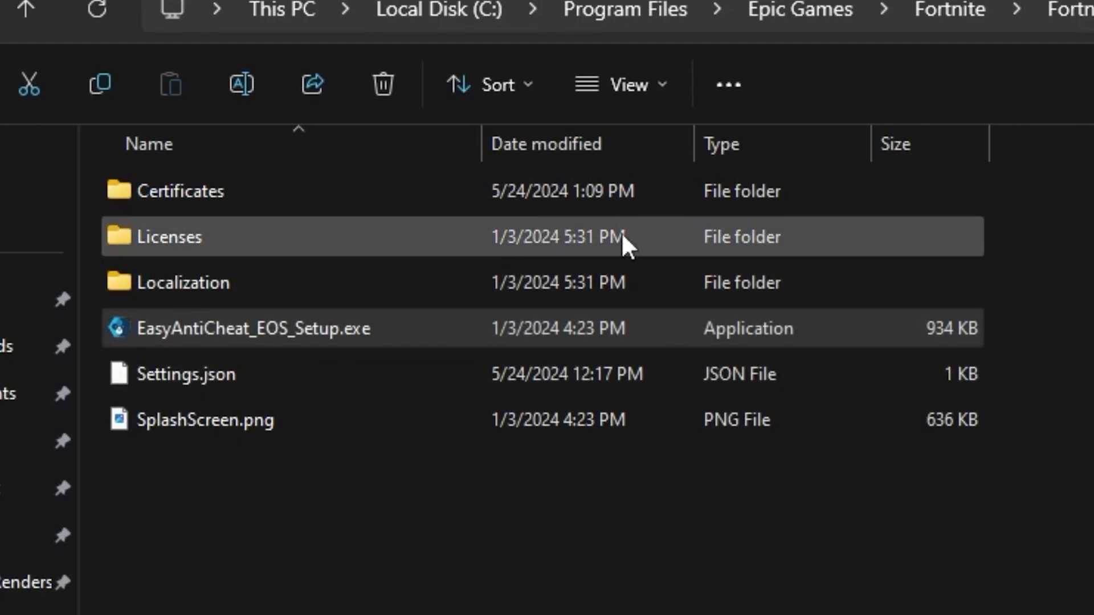
key(alt+Left)
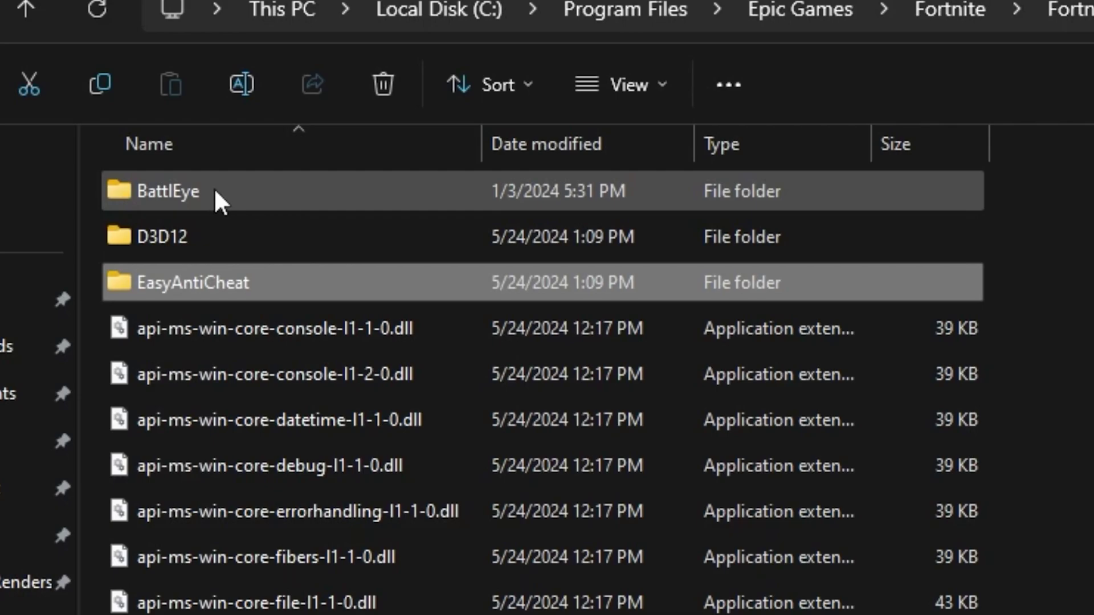
Step: Run Uninstall_BattlEye.bat from the BattlEye folder and approve removing the BattlEye Service
double_click(295, 191)
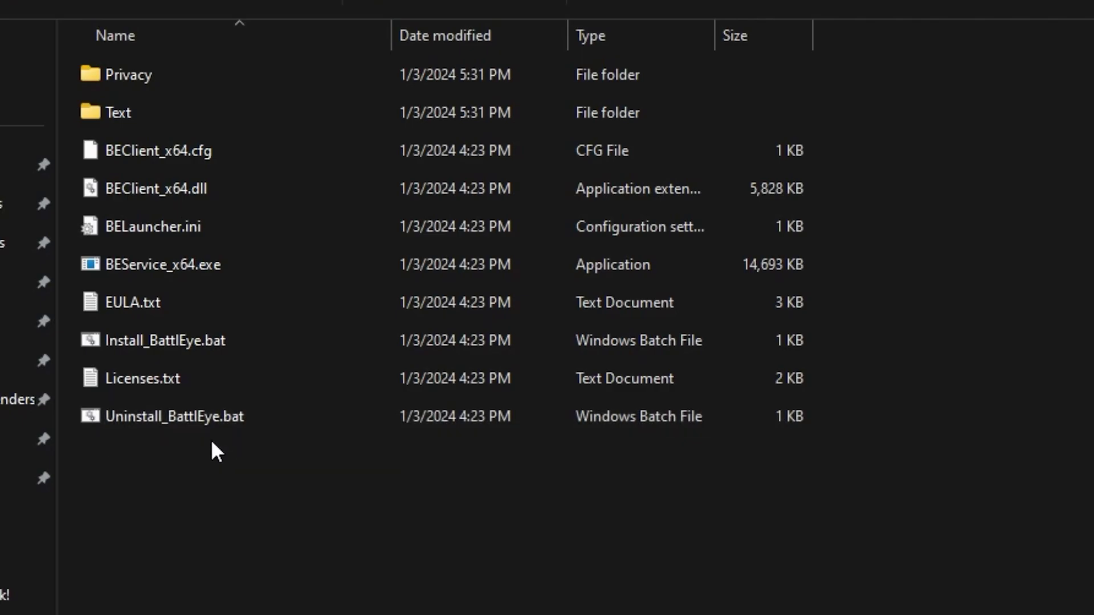
click(165, 419)
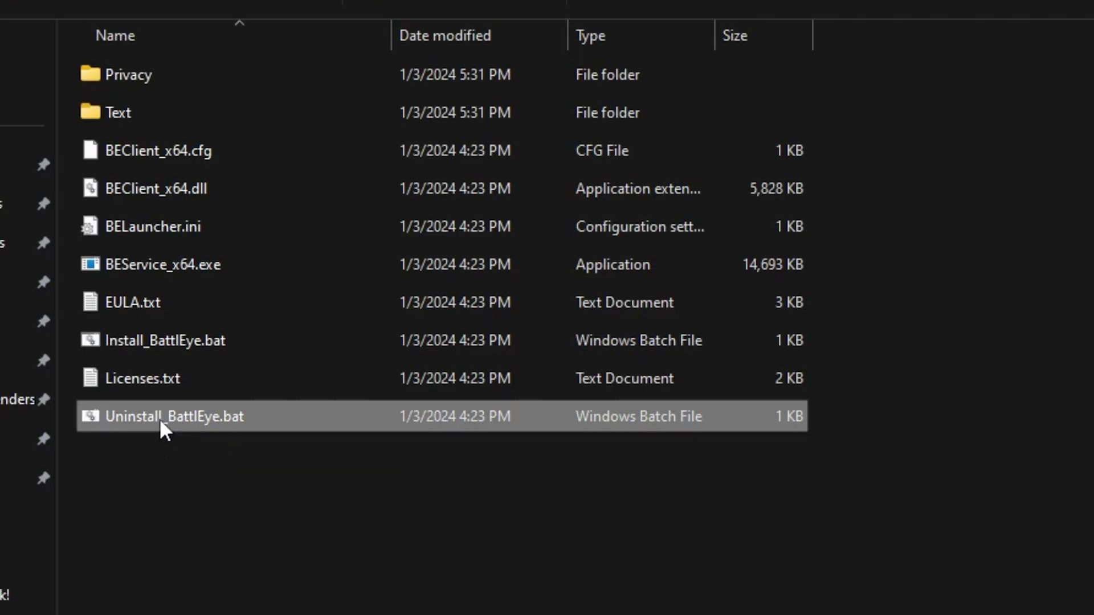
double_click(218, 421)
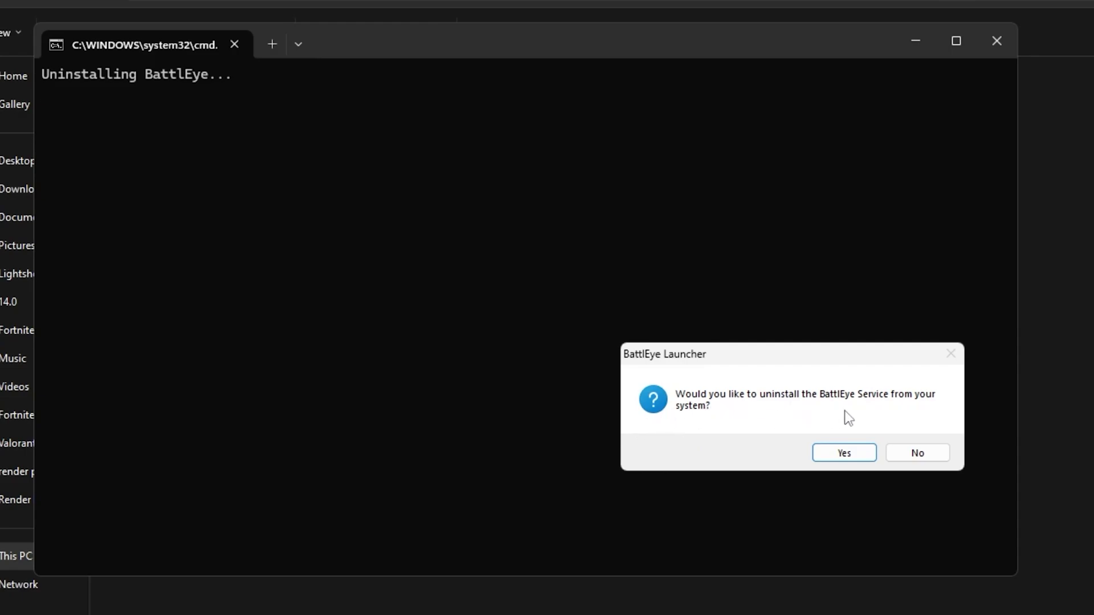
click(845, 452)
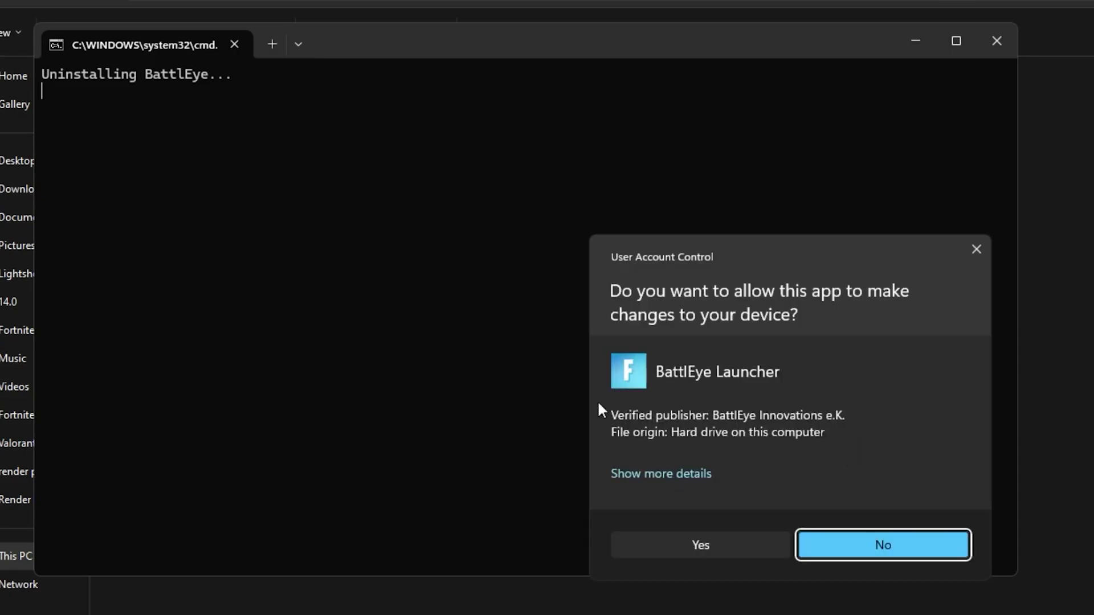
click(710, 545)
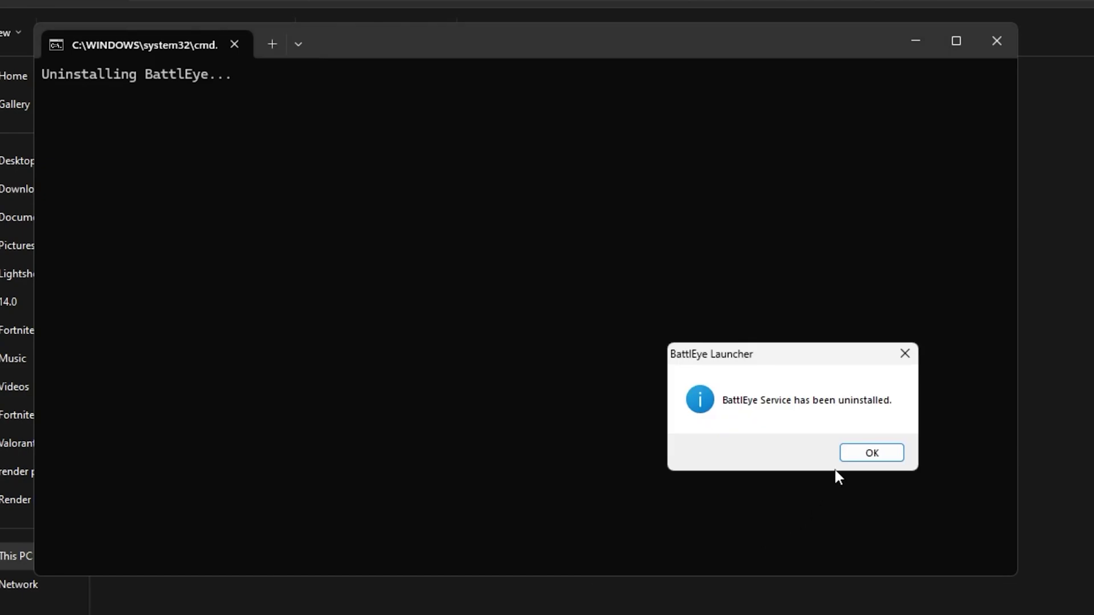
click(887, 454)
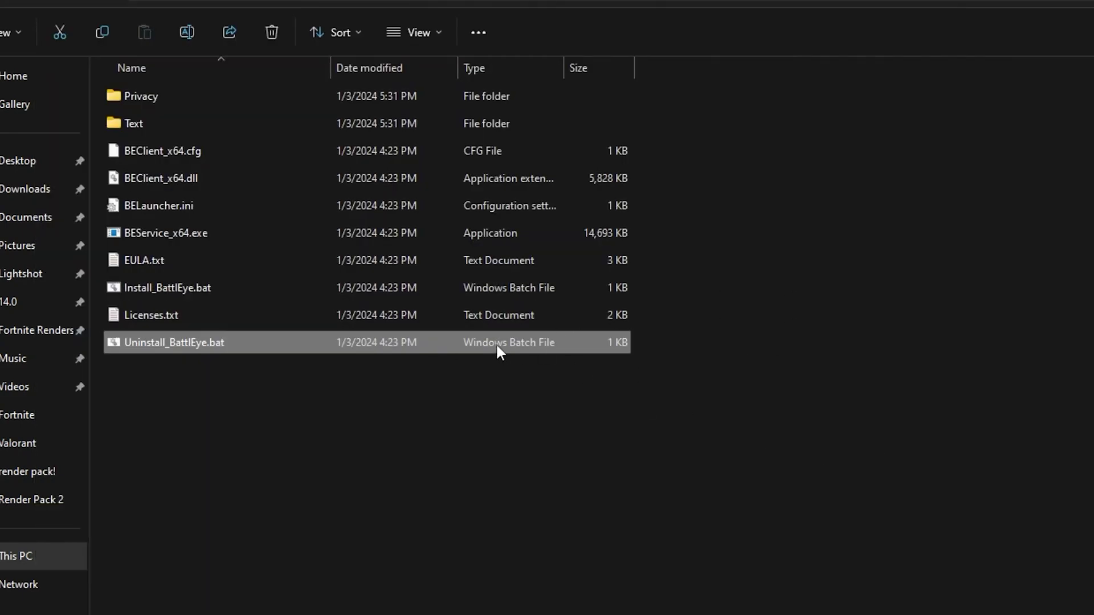
Step: Run Install_BattlEye.bat and approve its administrator permission prompt
double_click(154, 286)
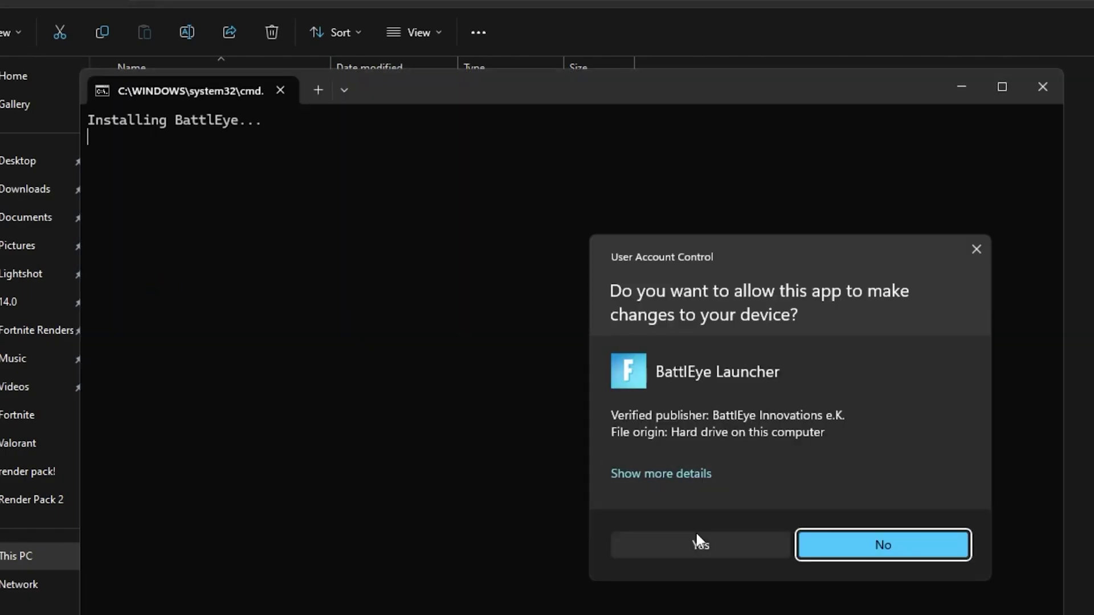
click(697, 539)
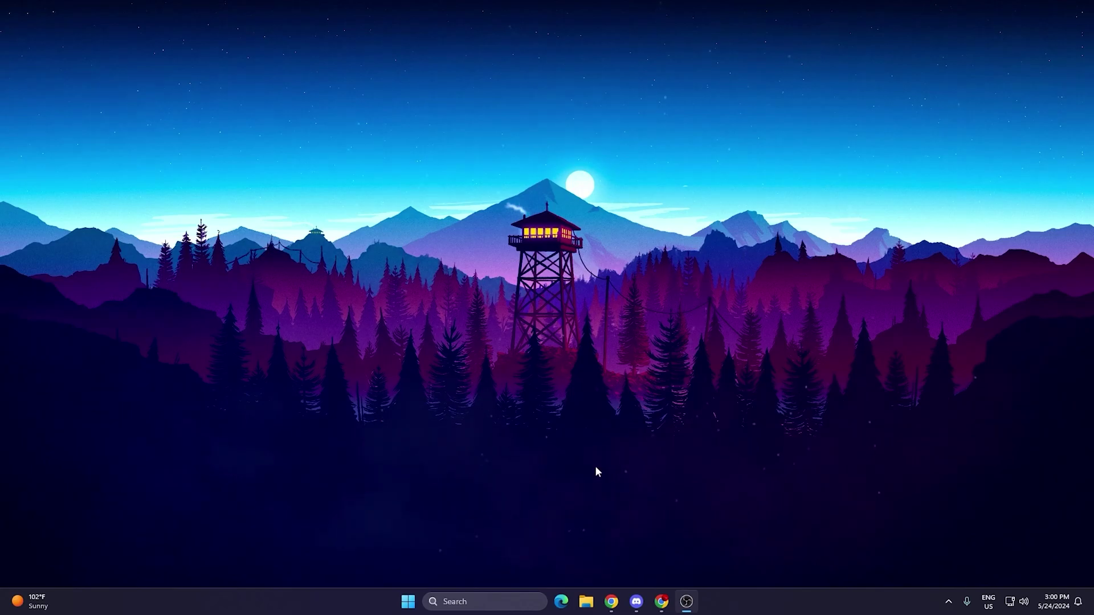
Step: Open %appdata% from the Run dialog, then the FortniteGame folder in AppData\Local
key(super+r)
text(%appdata%)
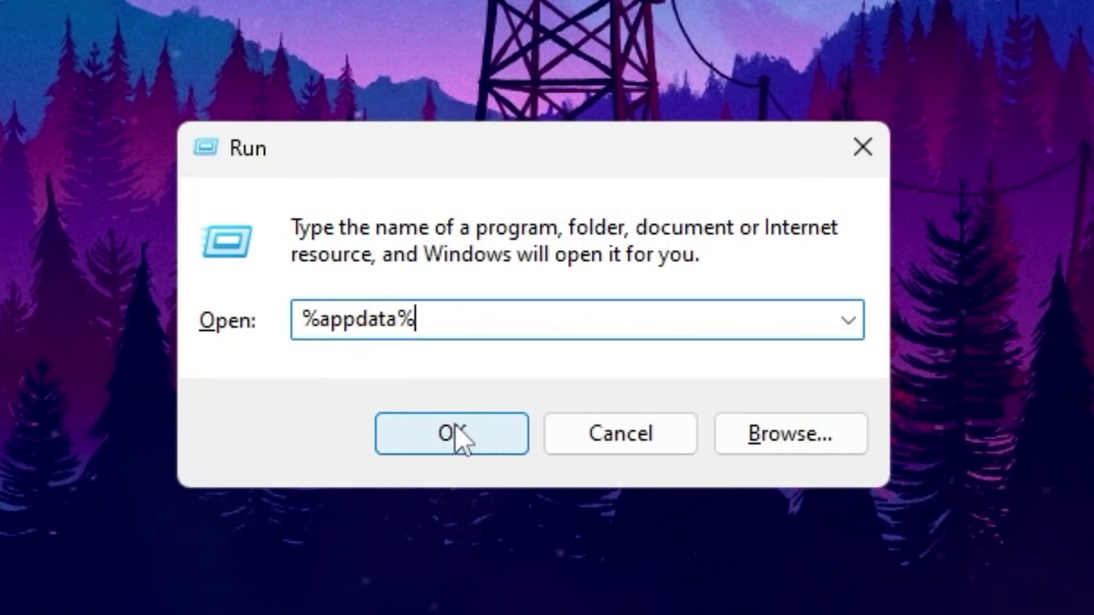
click(455, 435)
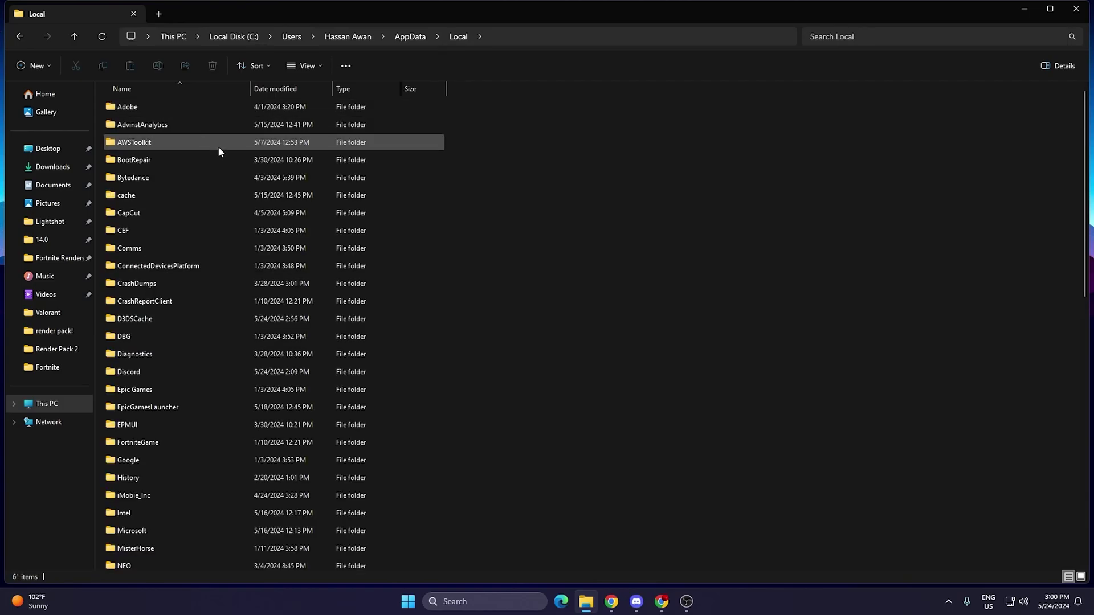
double_click(157, 443)
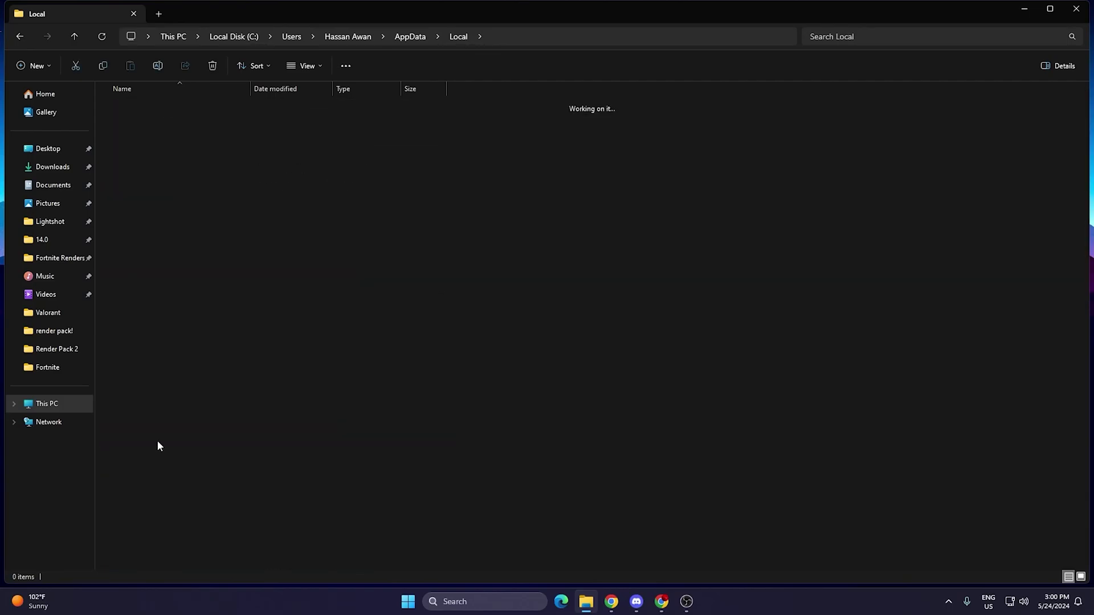
Step: Permanently delete the three crash folders in FortniteGame\Saved\Crashes
double_click(136, 109)
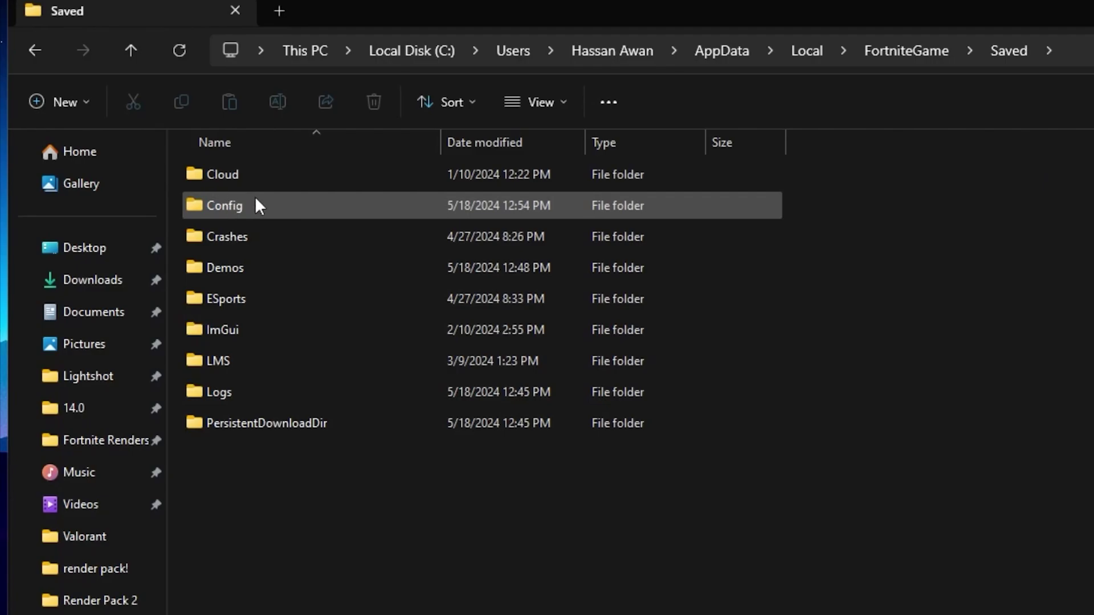
click(324, 239)
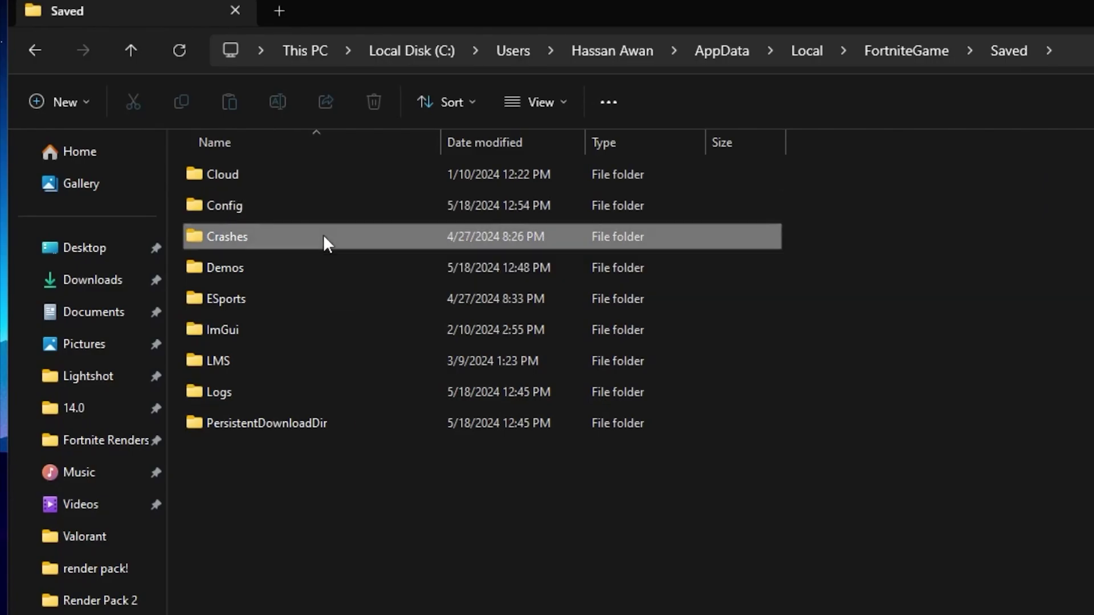
double_click(323, 234)
key(ctrl+a)
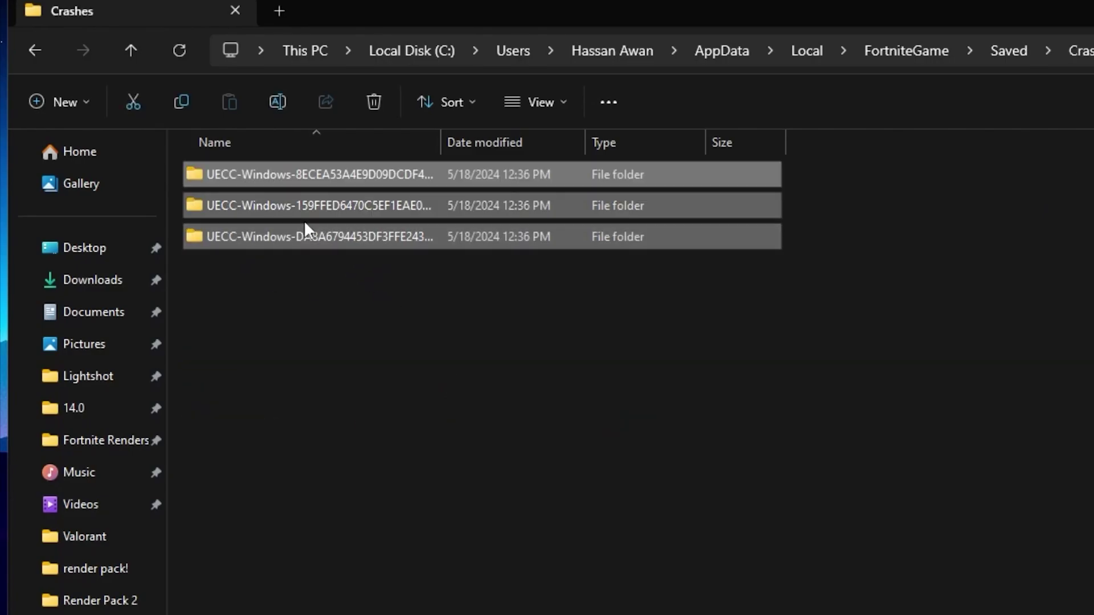
key(shift+Delete)
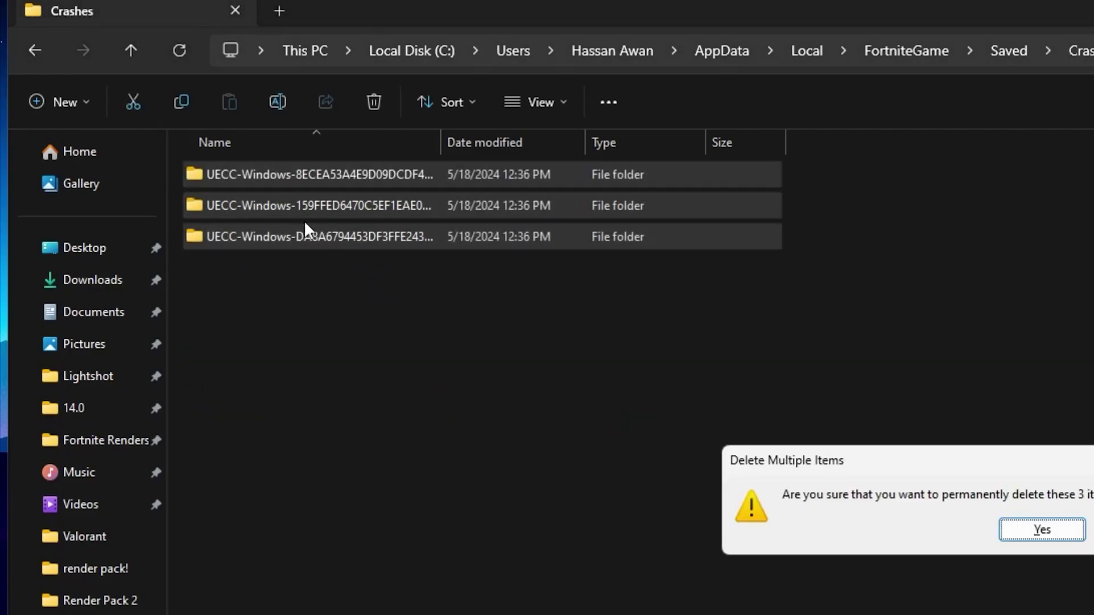
click(1034, 532)
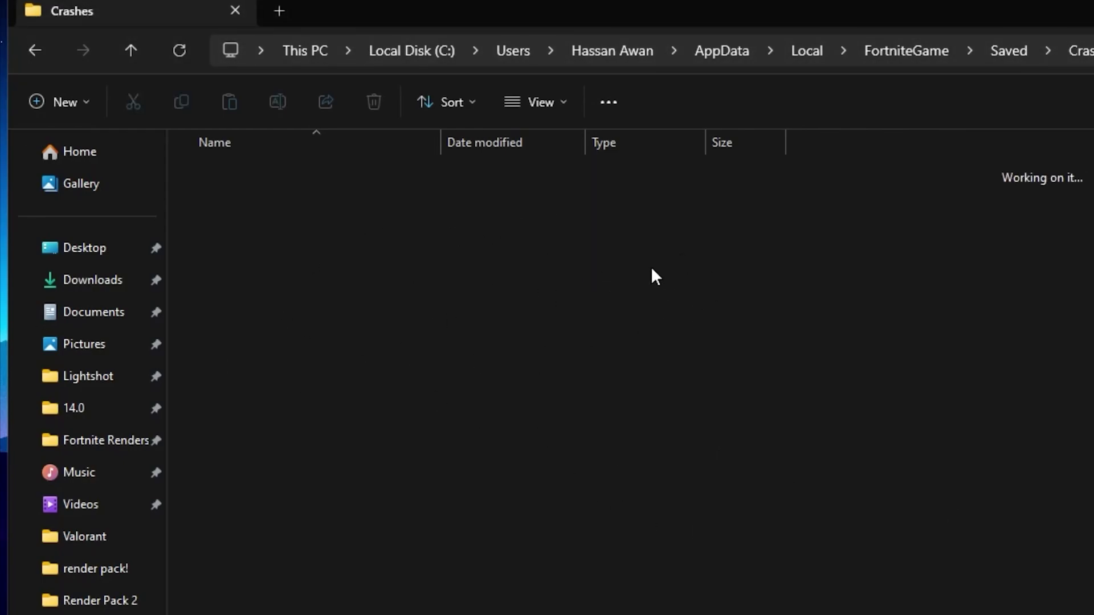
key(alt+Up)
Step: Permanently delete all replay files in the Saved\Demos folder
double_click(275, 266)
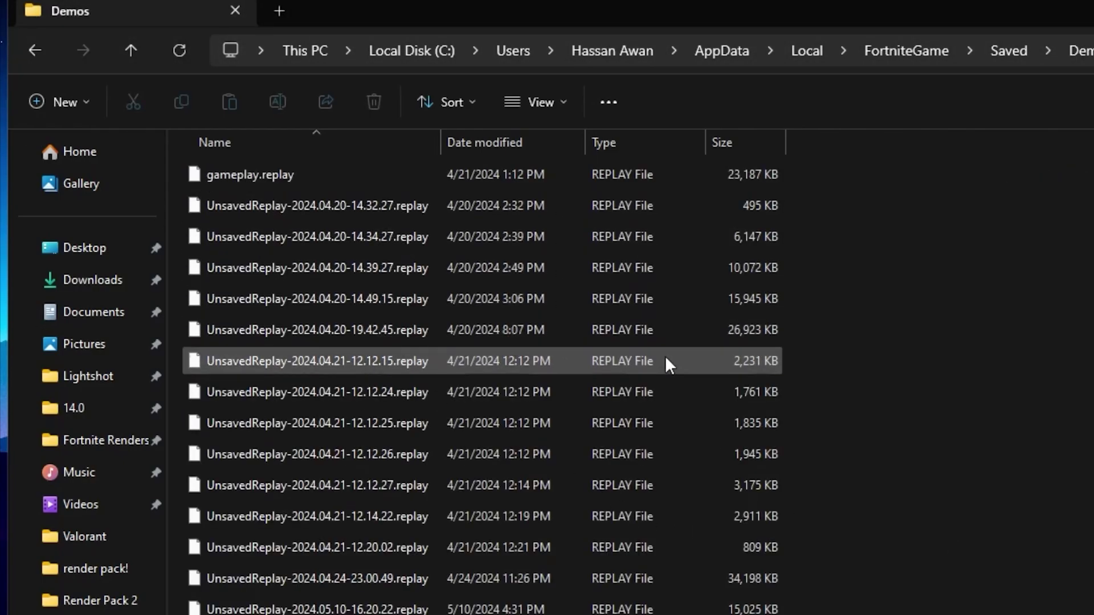
key(ctrl+a)
key(shift+Delete)
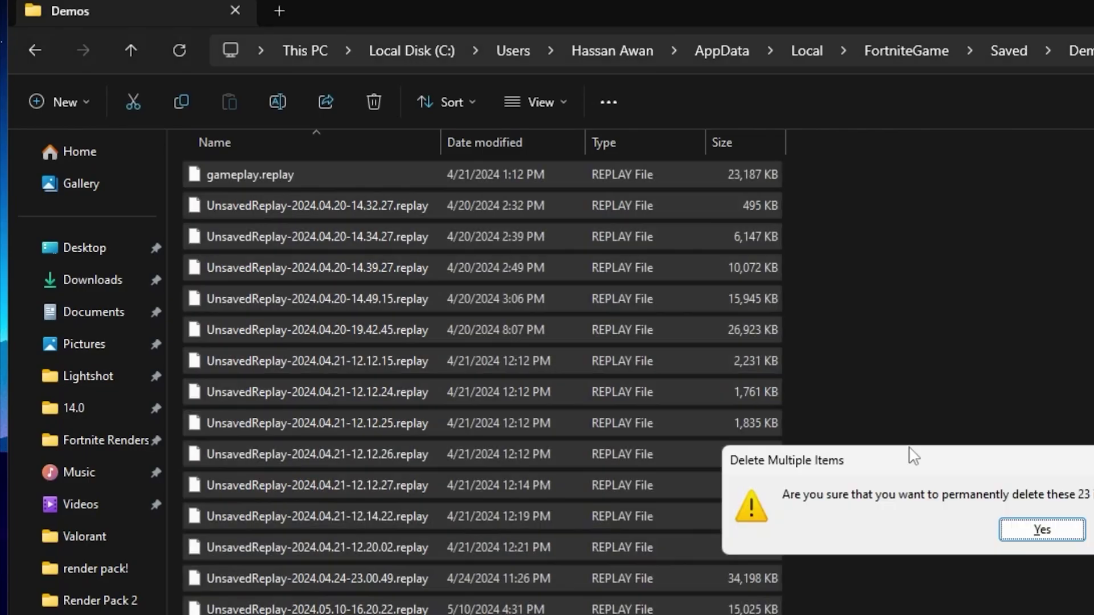
key(Return)
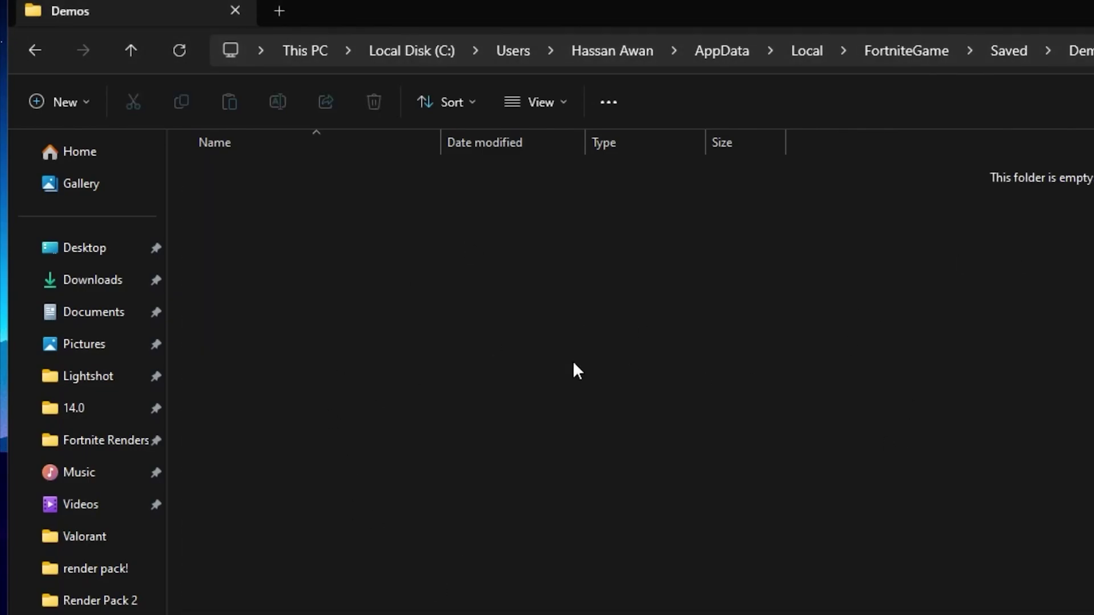
key(alt+Up)
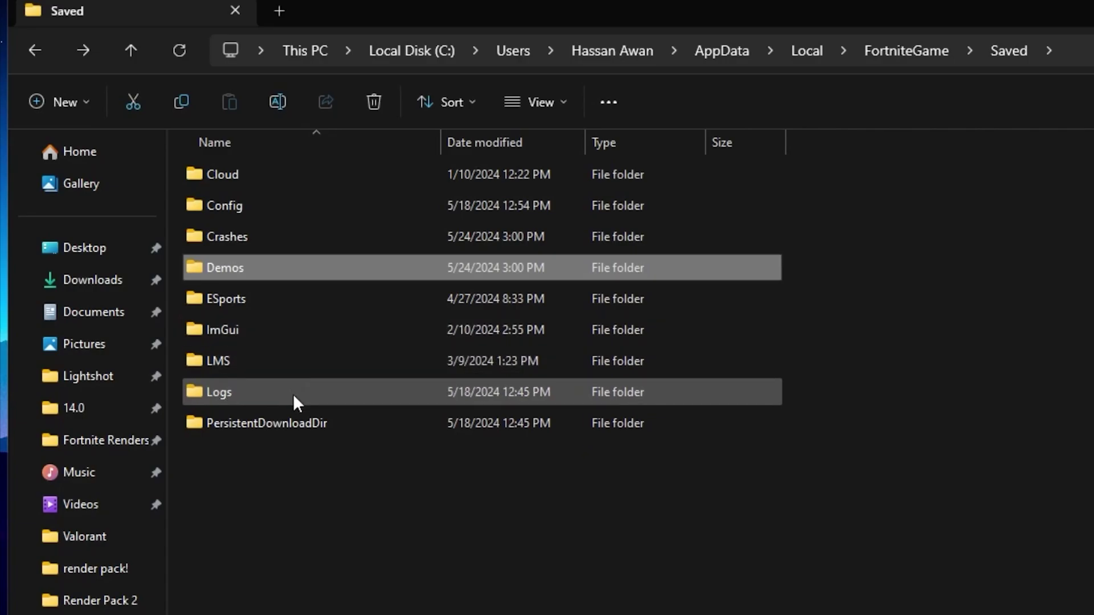
Step: Permanently delete the log files and NGX folder in Saved\Logs, then close Explorer
double_click(252, 393)
key(ctrl+a)
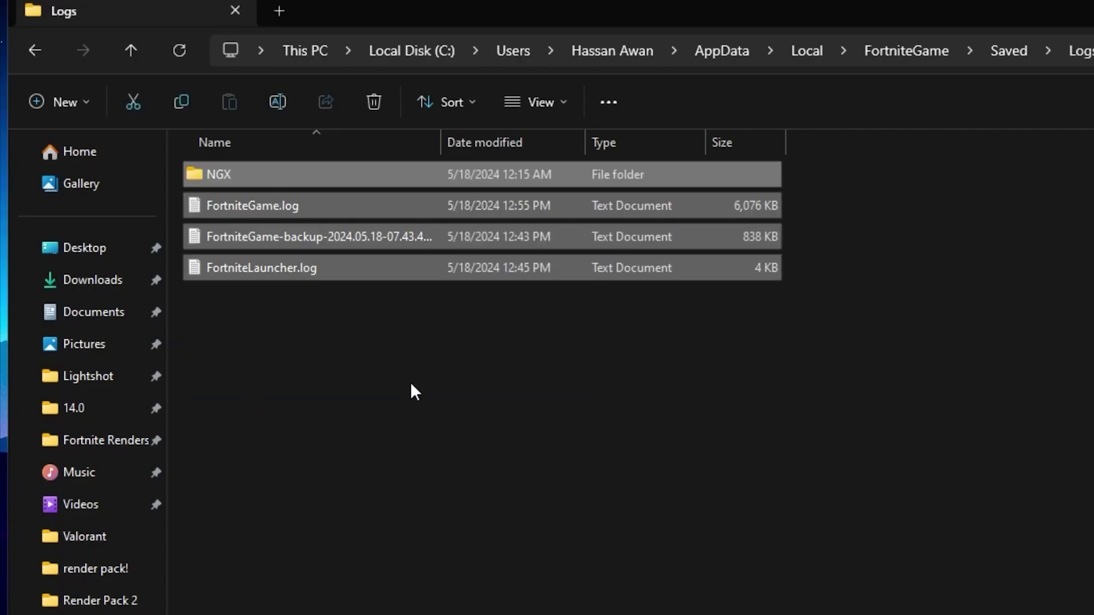
key(shift+Delete)
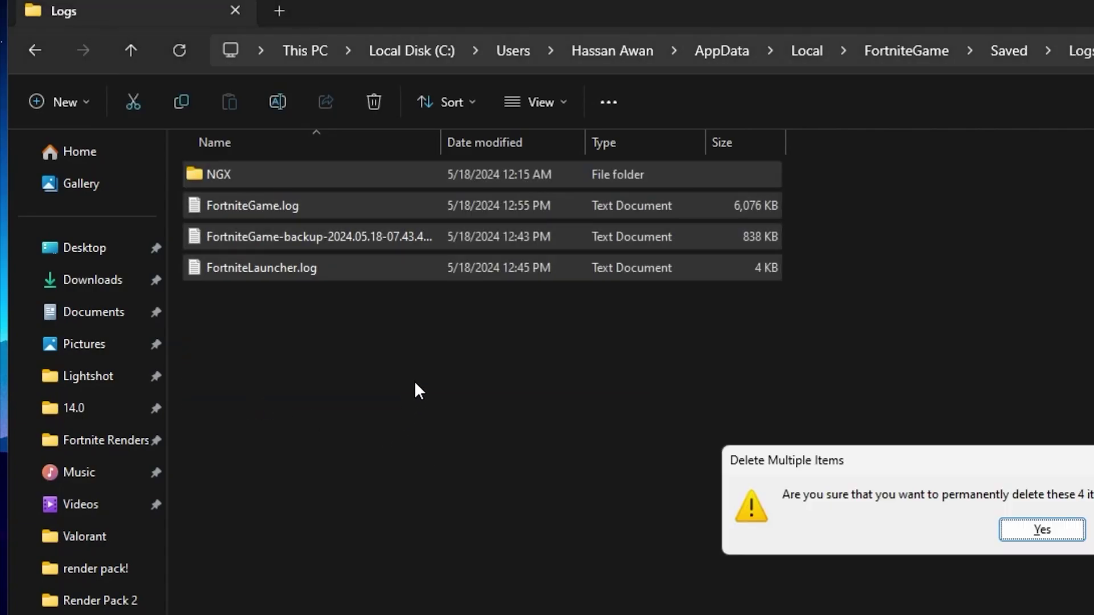
key(Return)
key(alt+Up)
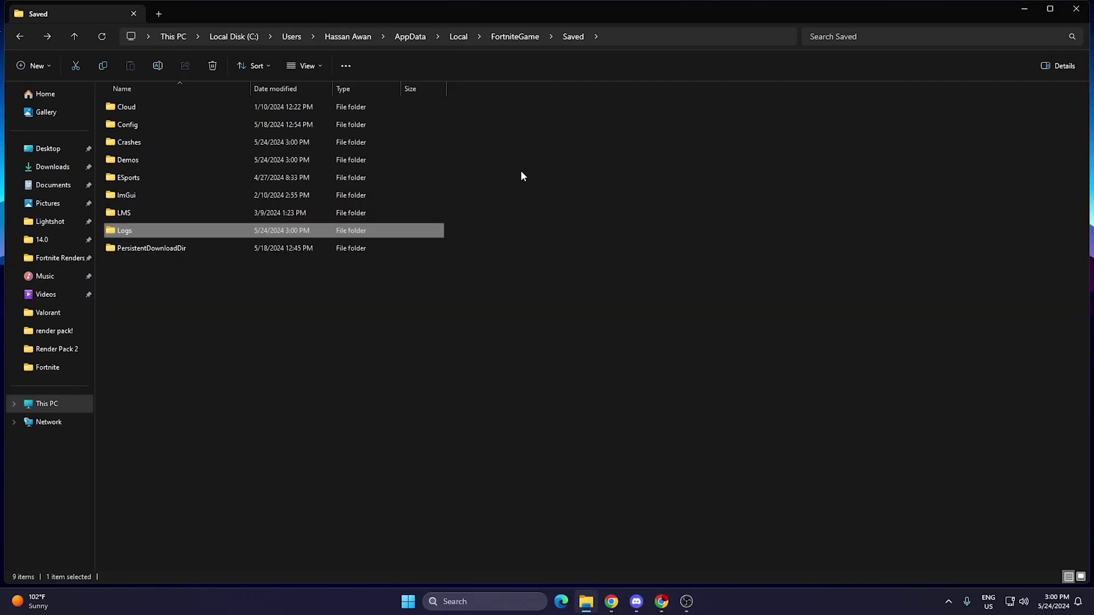
click(1069, 15)
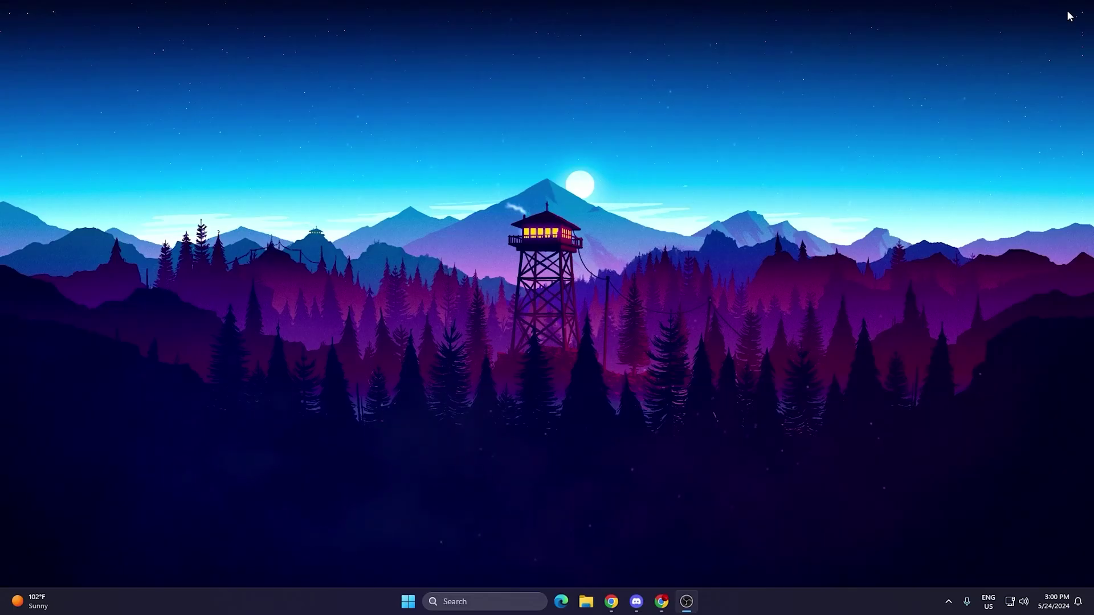
Step: Open the Temporary files categories in Settings via a 'temp' search
click(460, 605)
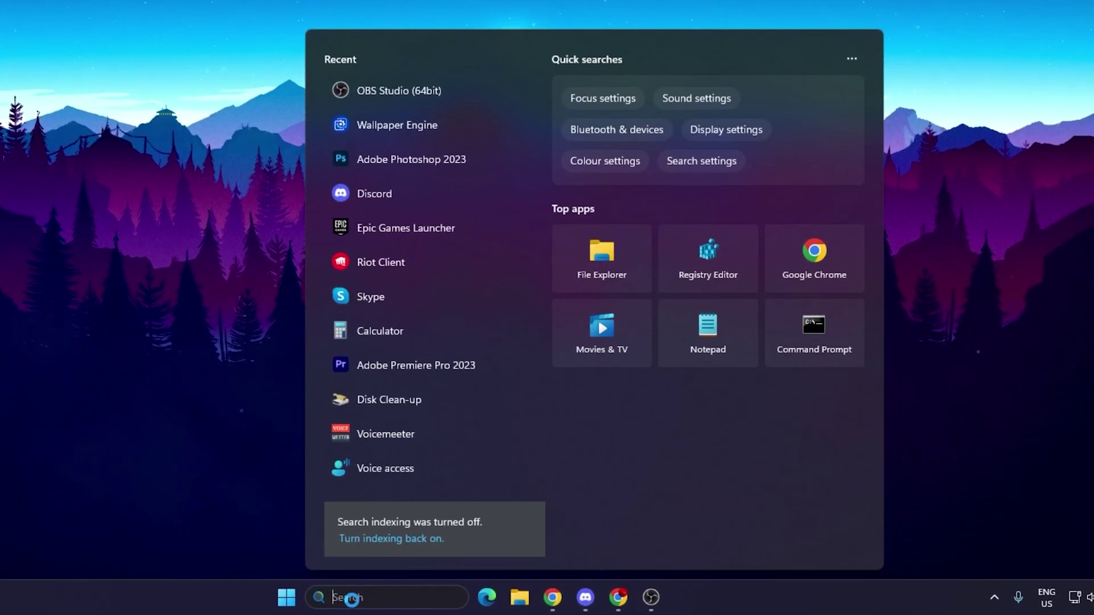
text(temp)
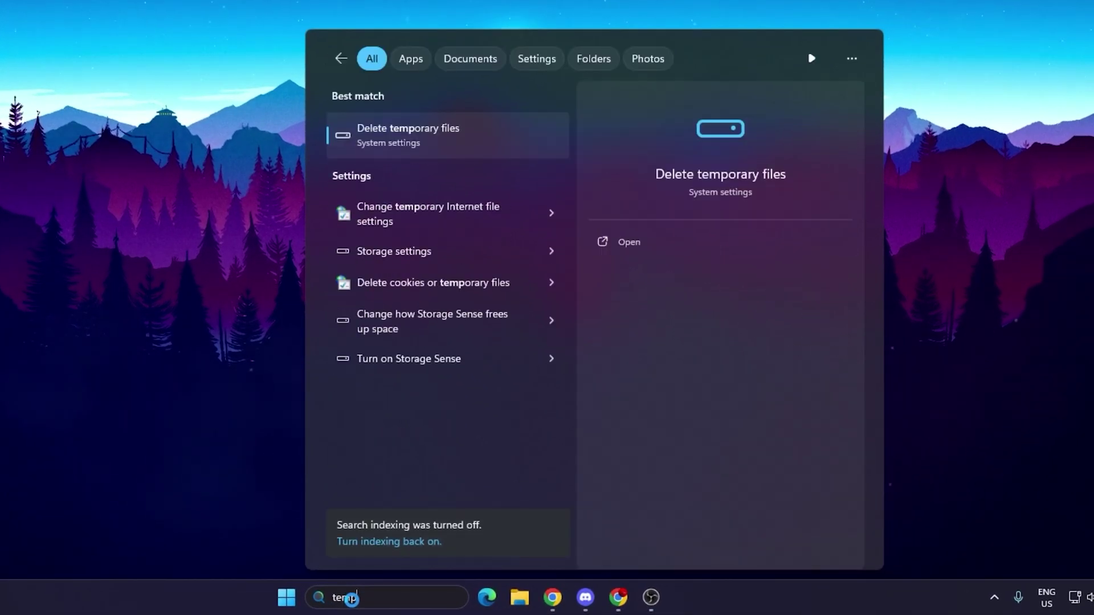
click(419, 141)
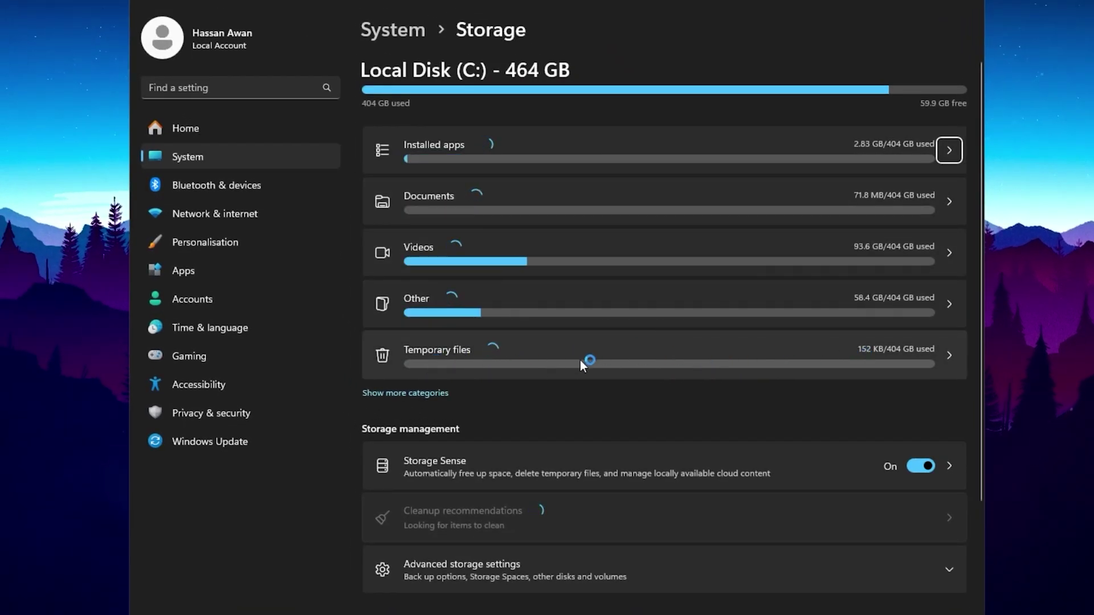
click(873, 363)
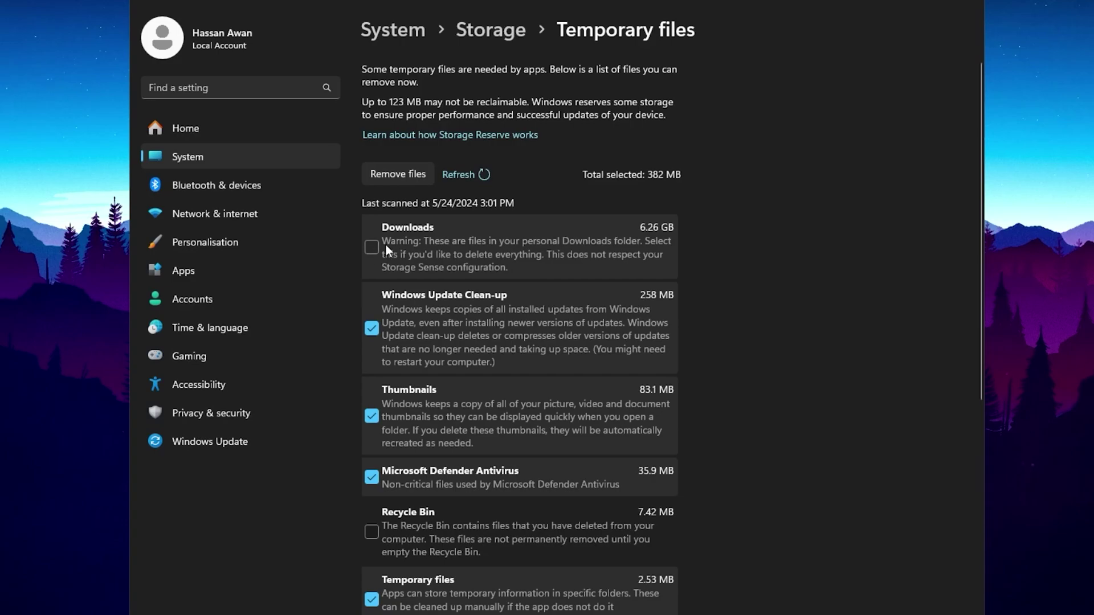
Step: Tick Recycle Bin and remove the checked temporary files, about 389 MB
scroll(394, 246, down, 3)
click(456, 368)
scroll(569, 279, down, 3)
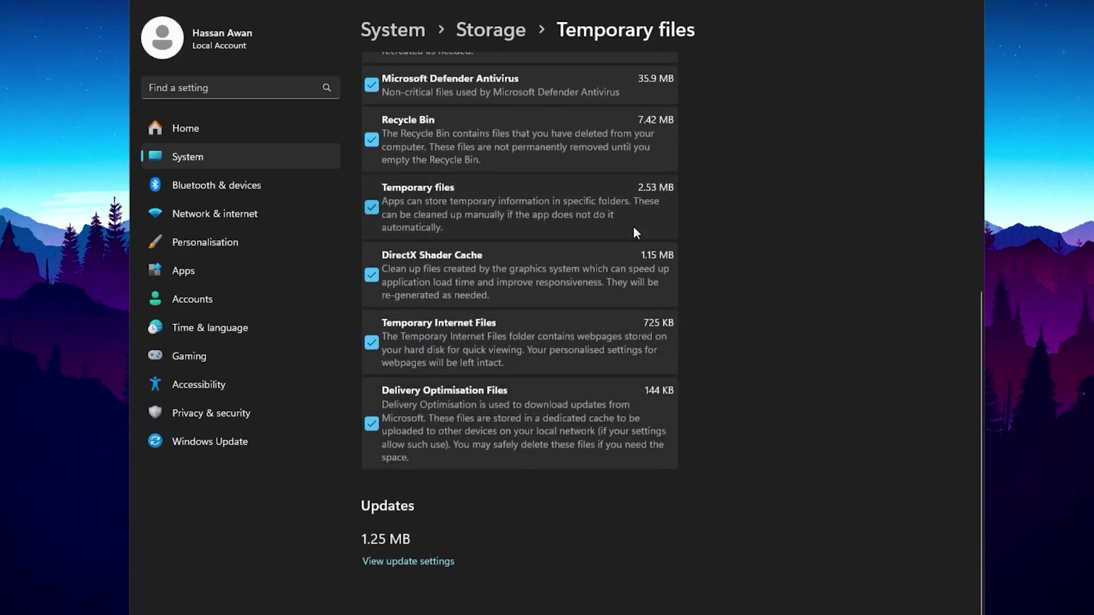
scroll(553, 365, up, 6)
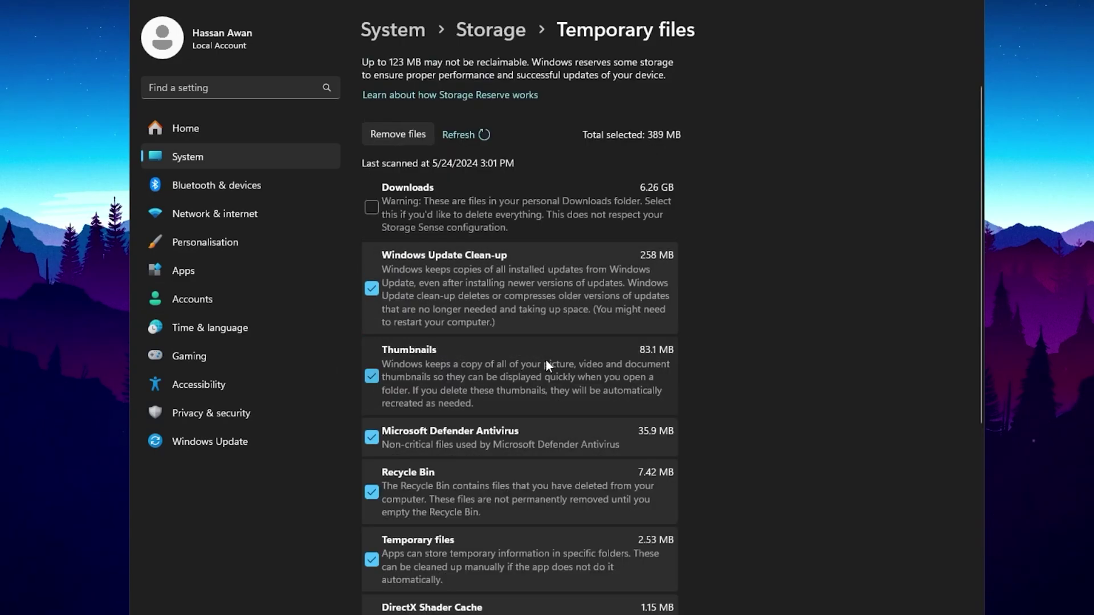
scroll(545, 360, down, 4)
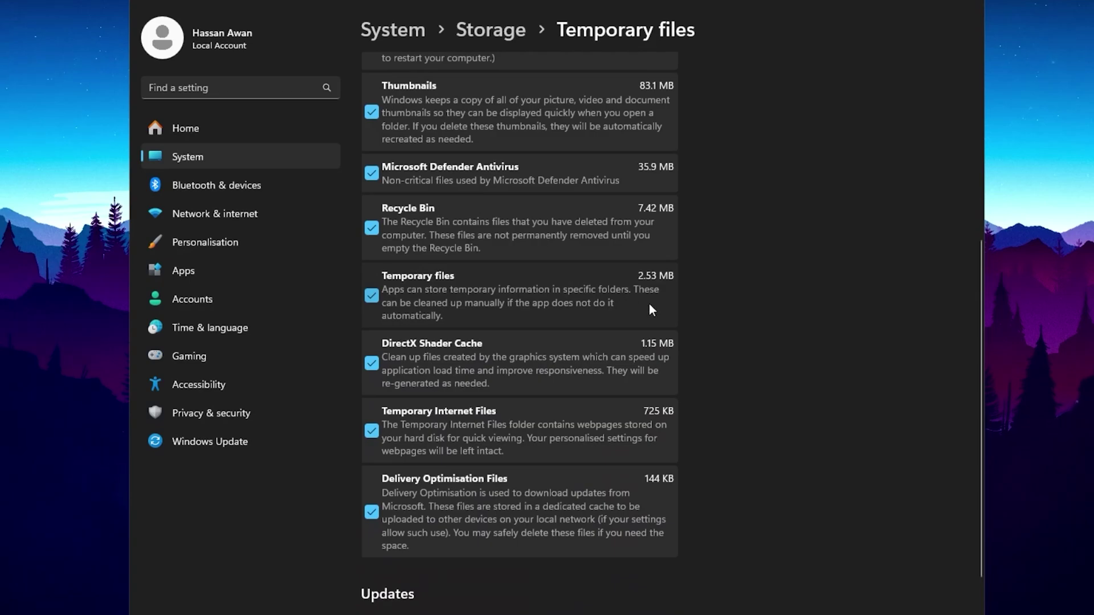
scroll(570, 365, up, 6)
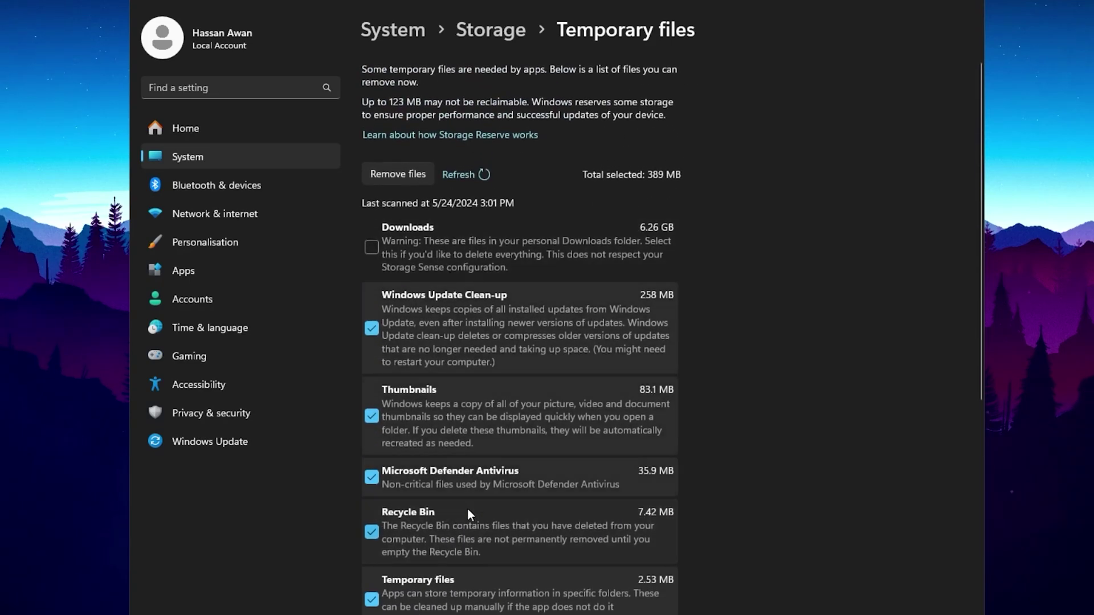
click(398, 174)
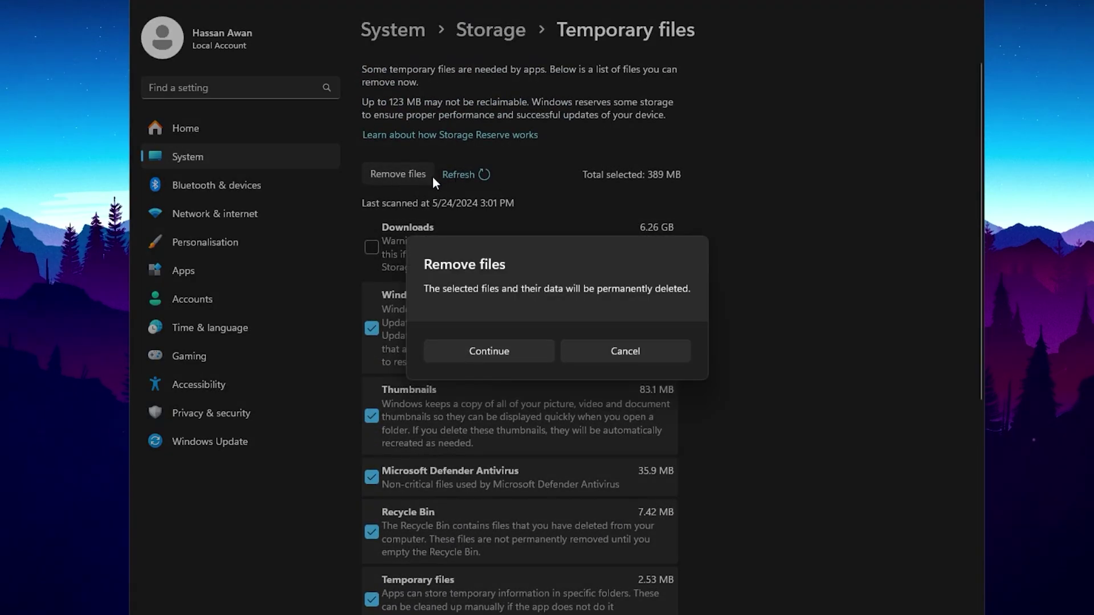
click(491, 351)
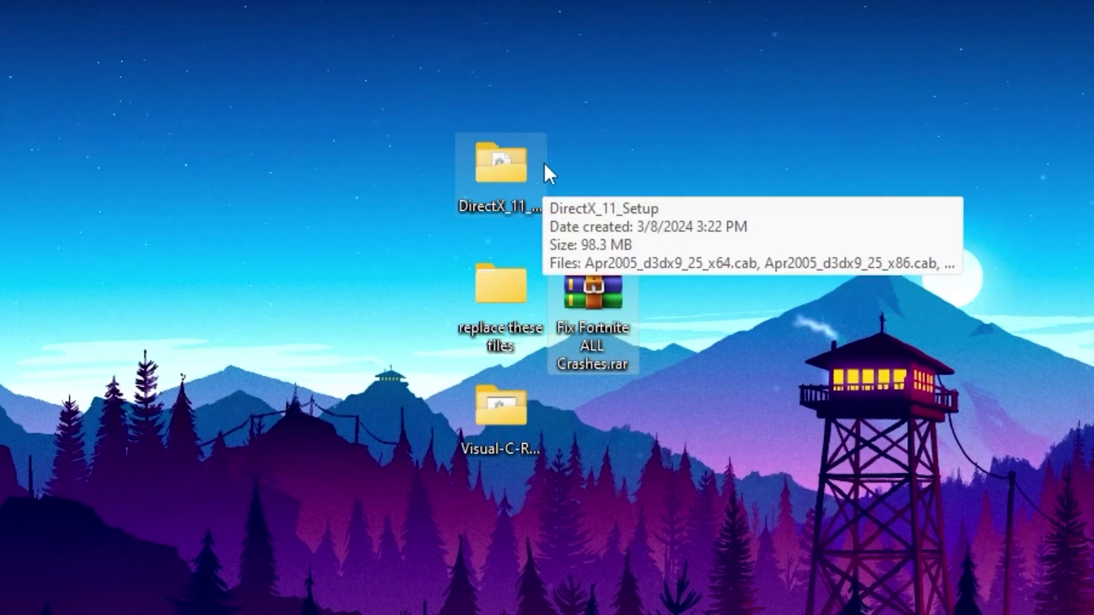
double_click(501, 298)
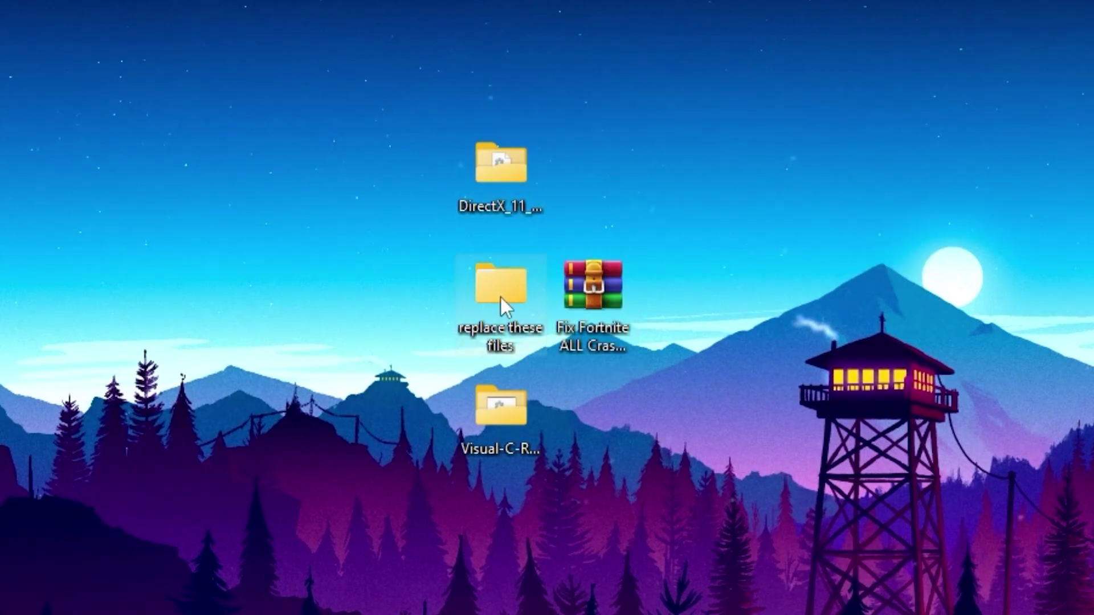
double_click(4, 117)
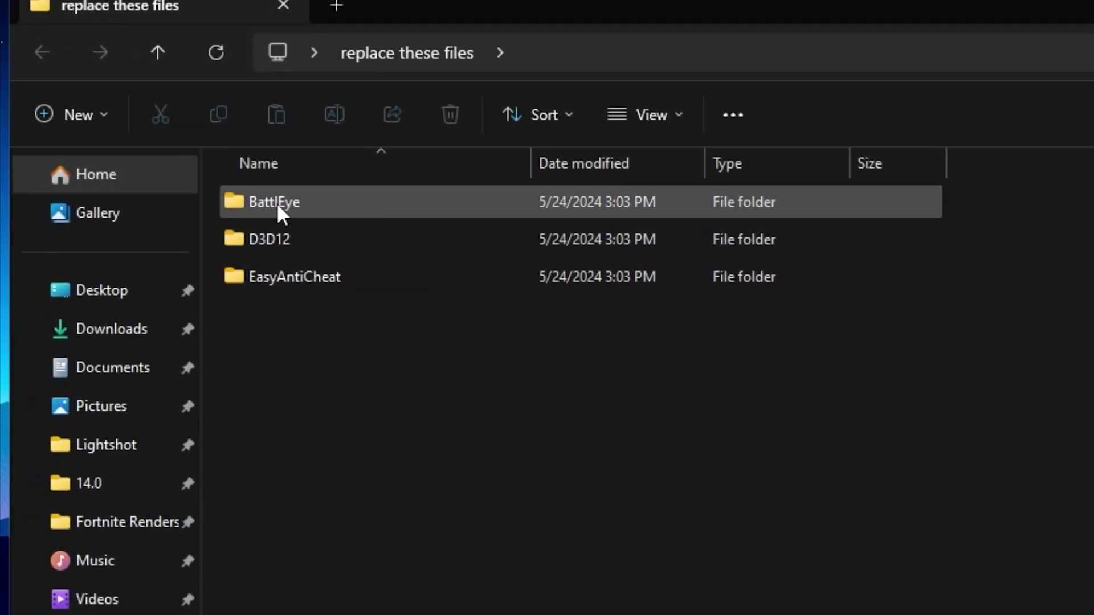
key(alt+Left)
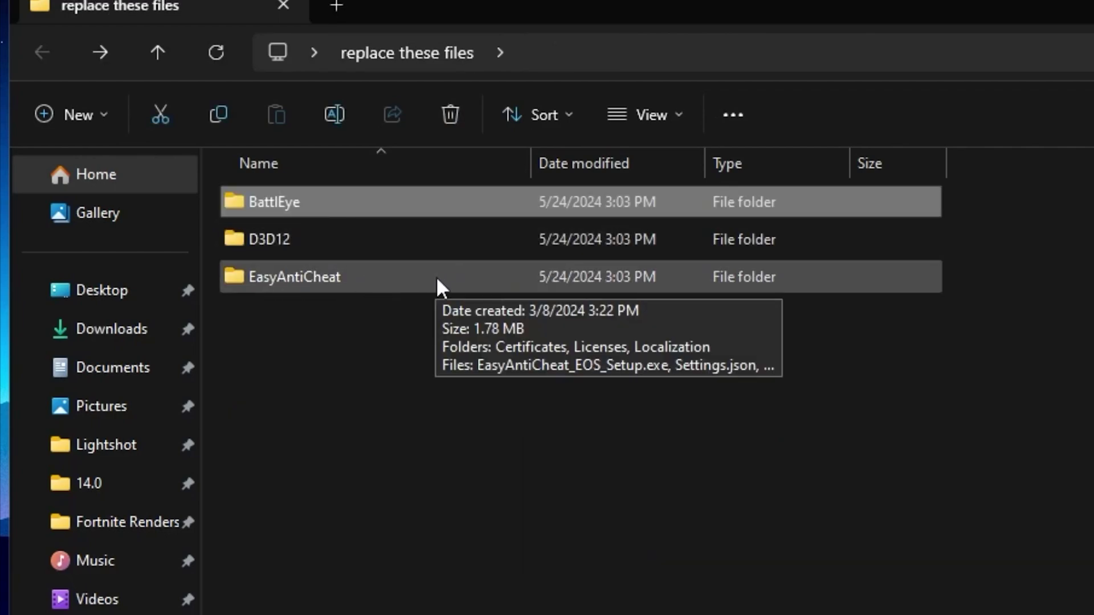
drag(344, 362, 713, 206)
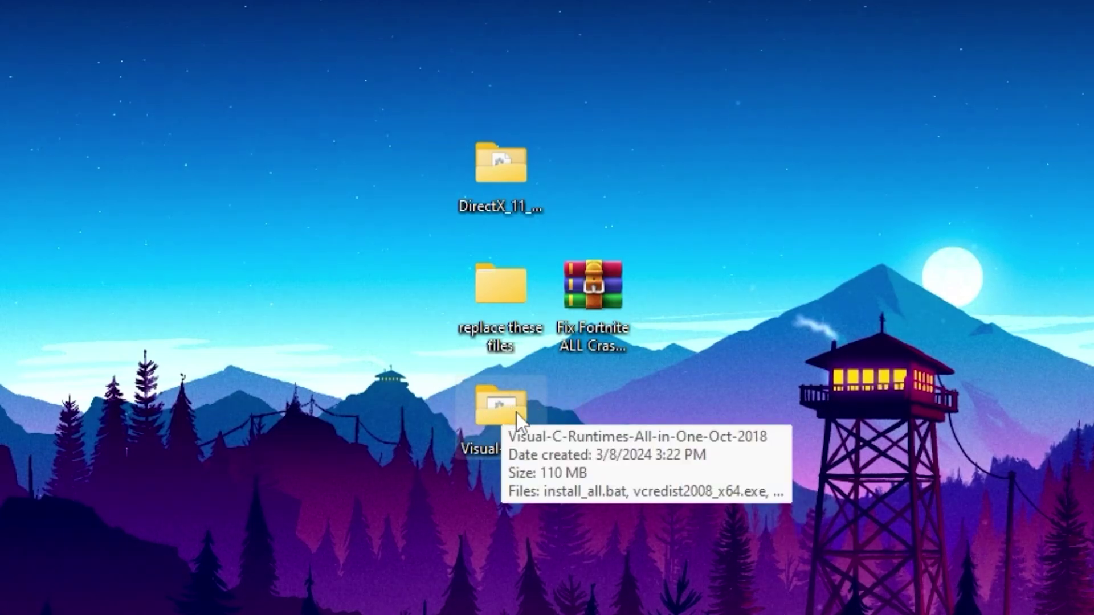
Step: Run DXSETUP.exe from the DirectX_11_Setup folder with administrator rights
double_click(498, 153)
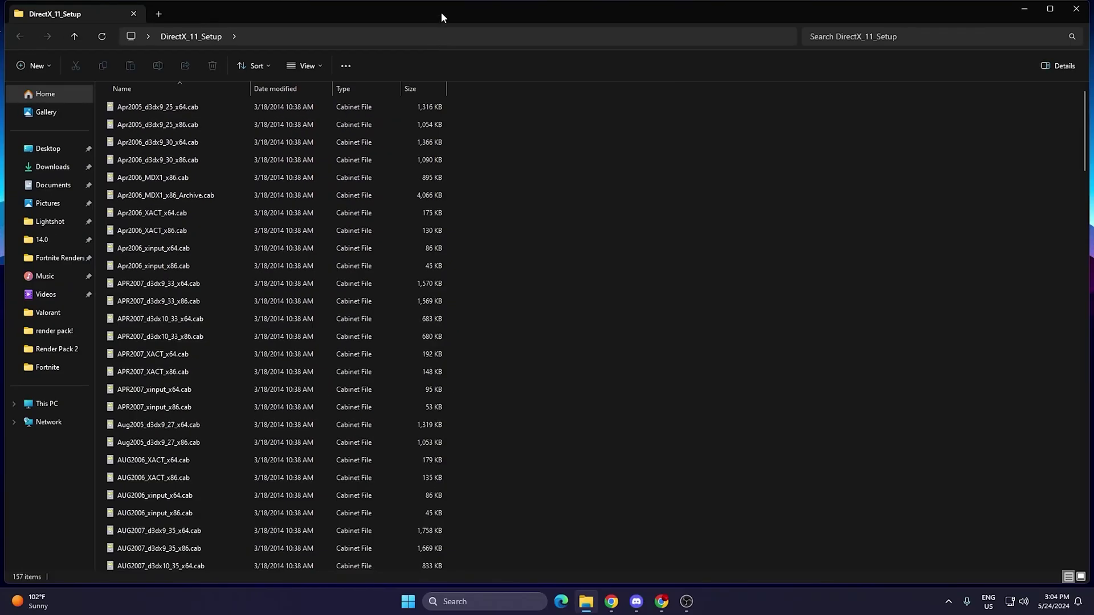
double_click(477, 8)
scroll(277, 263, down, 20)
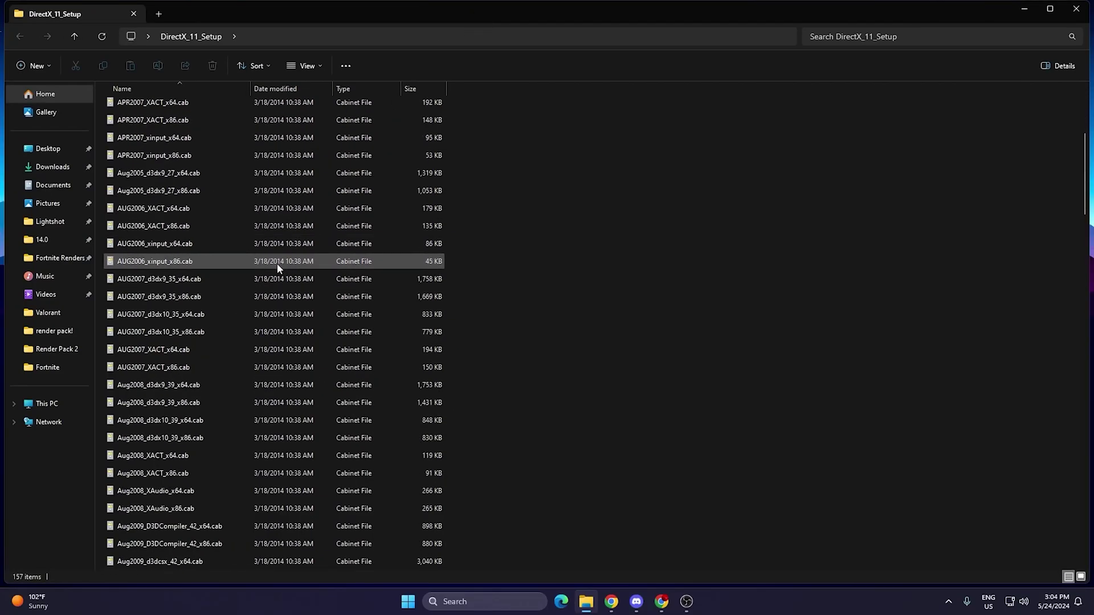
scroll(190, 257, up, 7)
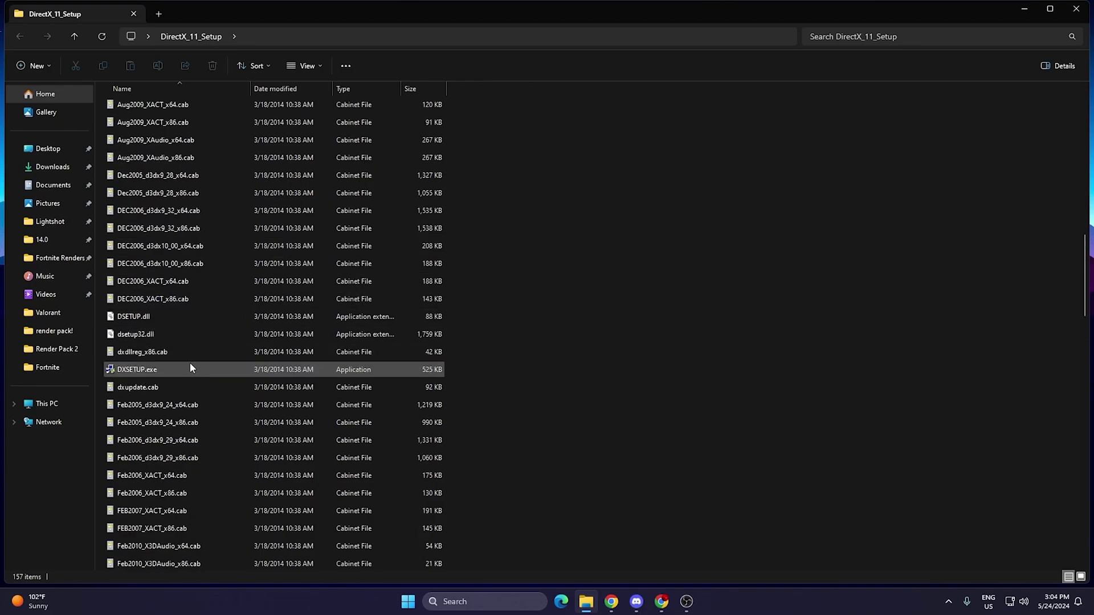
double_click(162, 373)
click(587, 422)
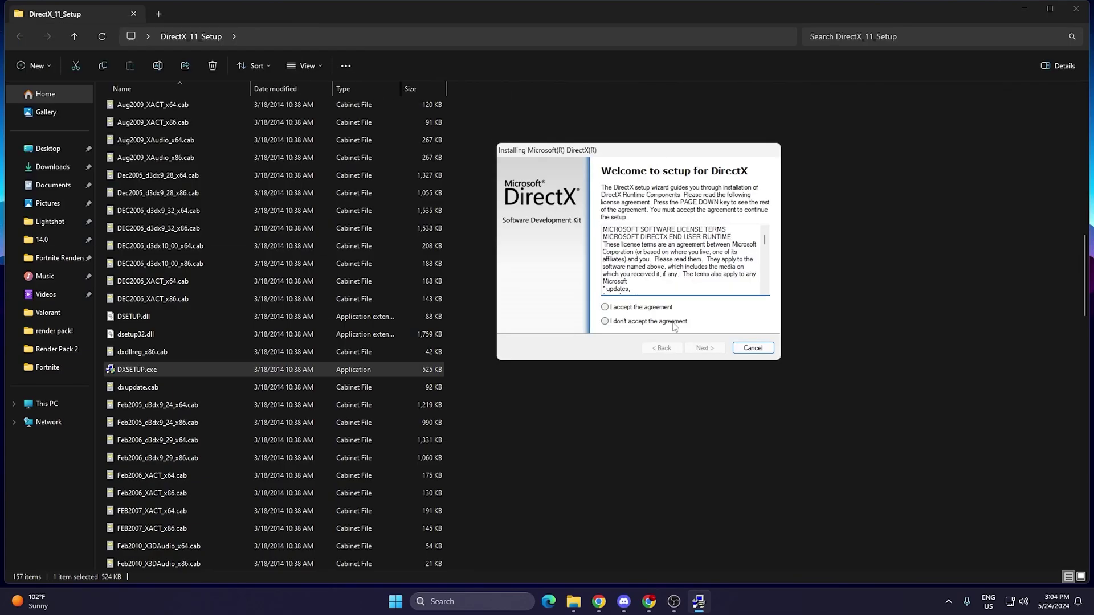
Step: Accept the DirectX license agreement and install the runtime components
click(626, 307)
click(705, 348)
click(706, 350)
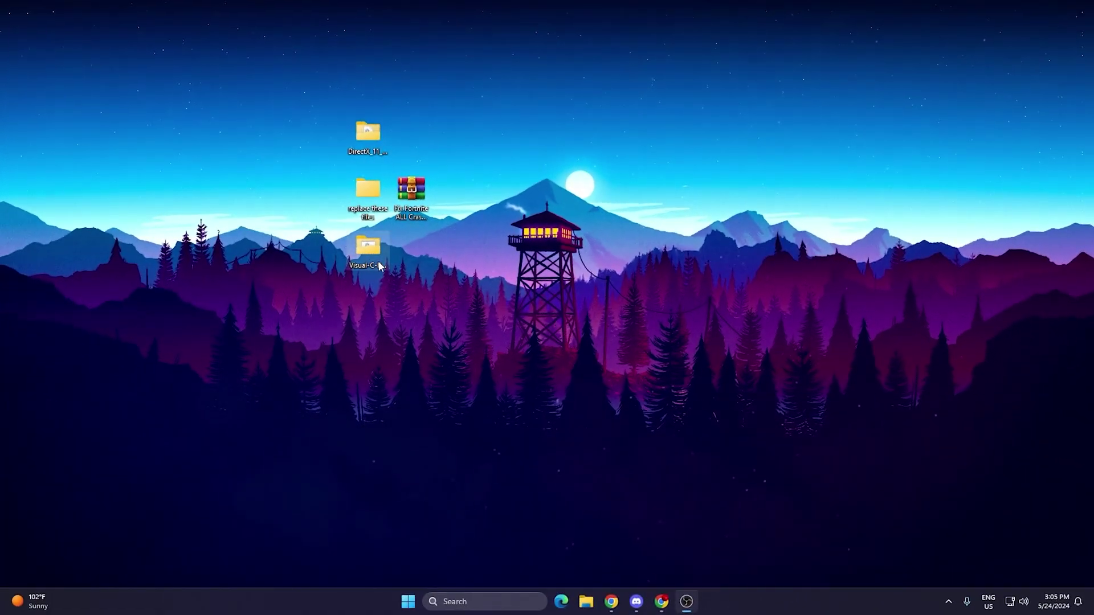
Step: Open the Visual-C-Runtimes-All-in-One-Oct-2018 desktop folder
click(366, 252)
double_click(368, 248)
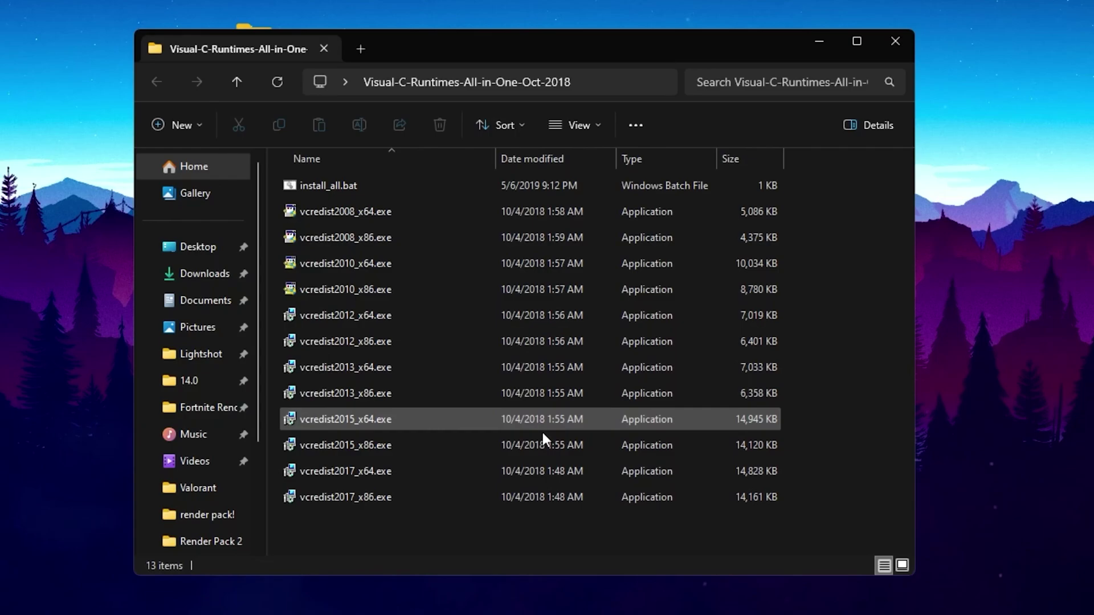
mouse_move(405, 233)
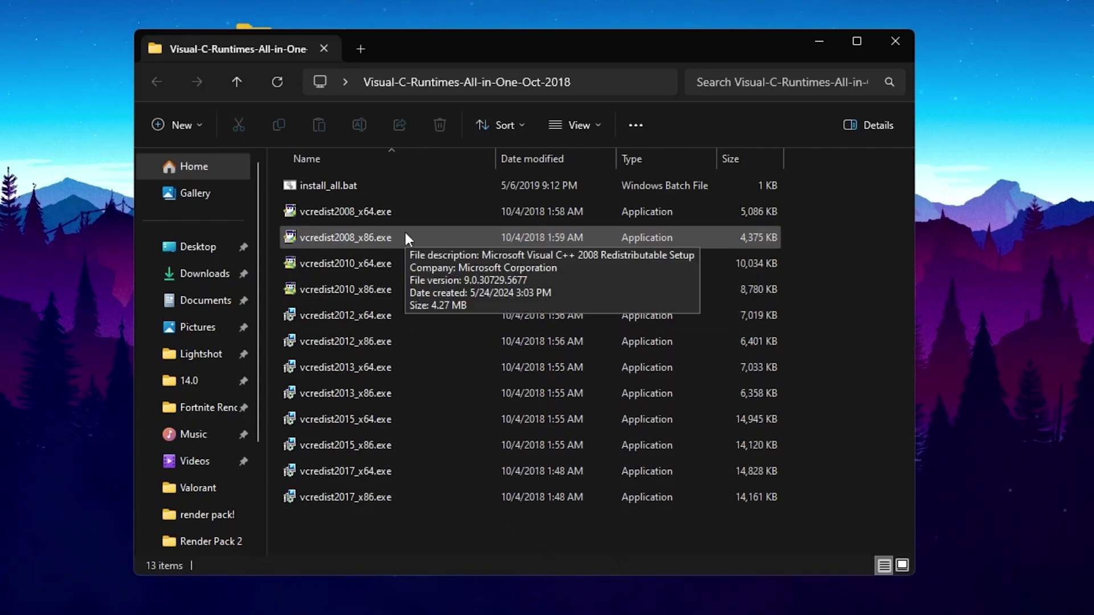
key(super+s)
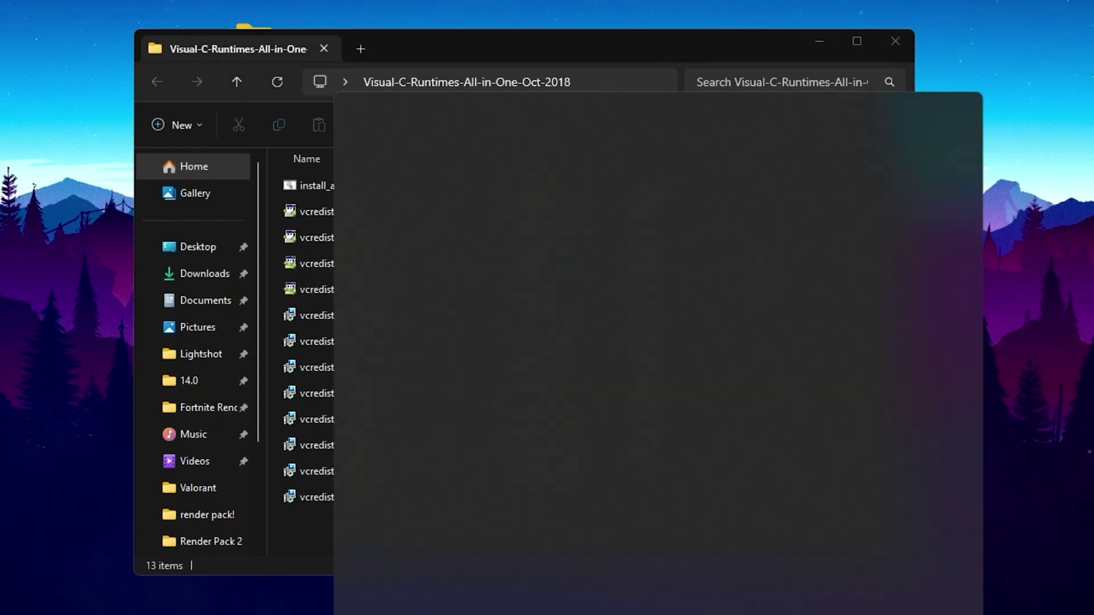
Step: Scroll Settings > Apps > Installed apps to the Microsoft Visual C++ redistributable entries
text(settings)
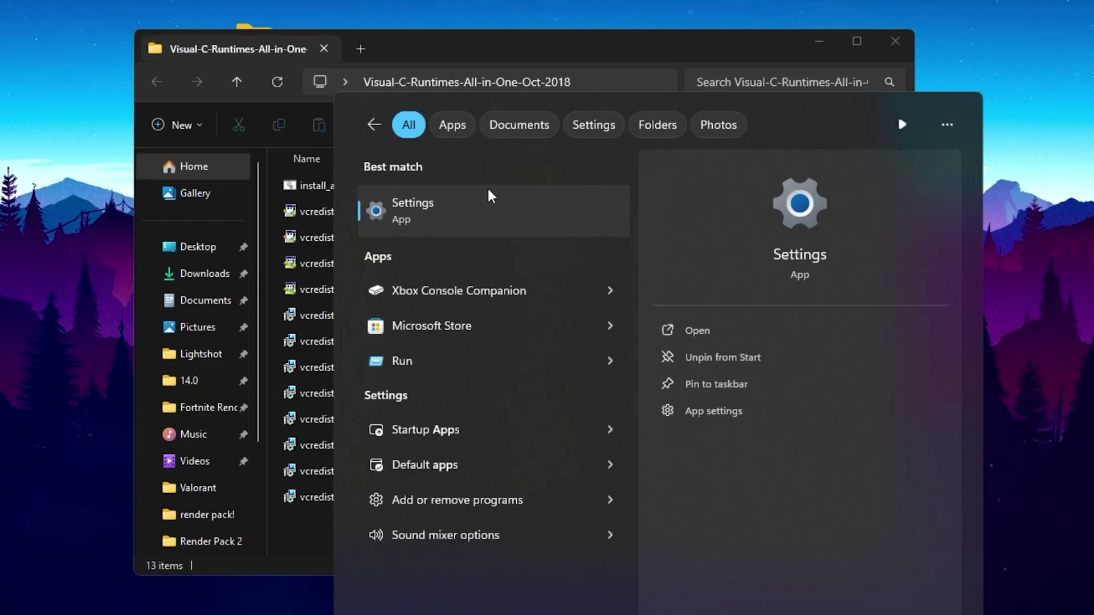
click(490, 197)
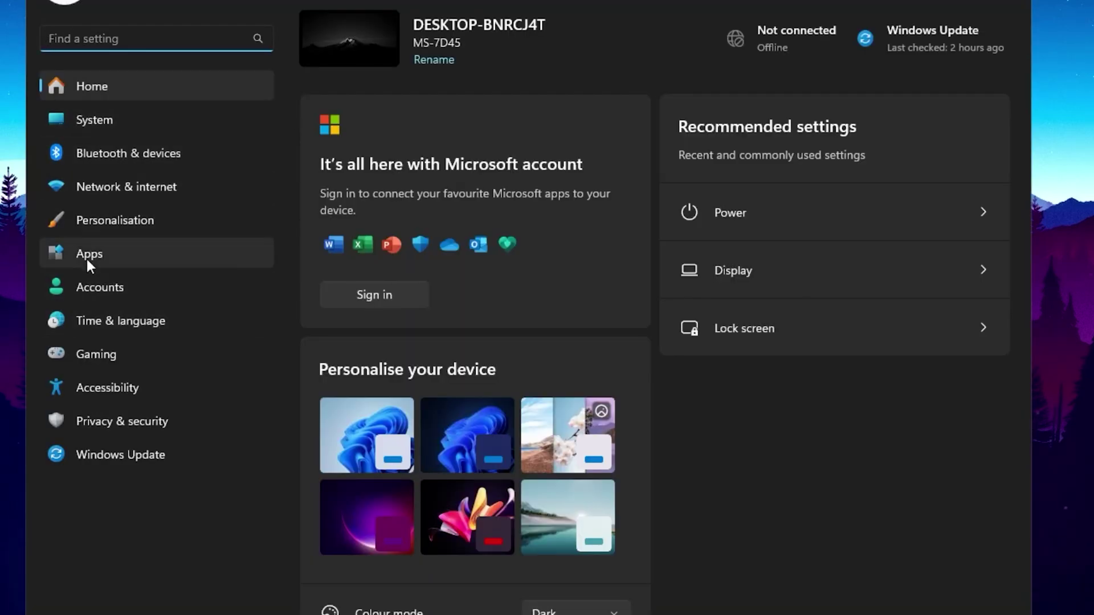
click(88, 261)
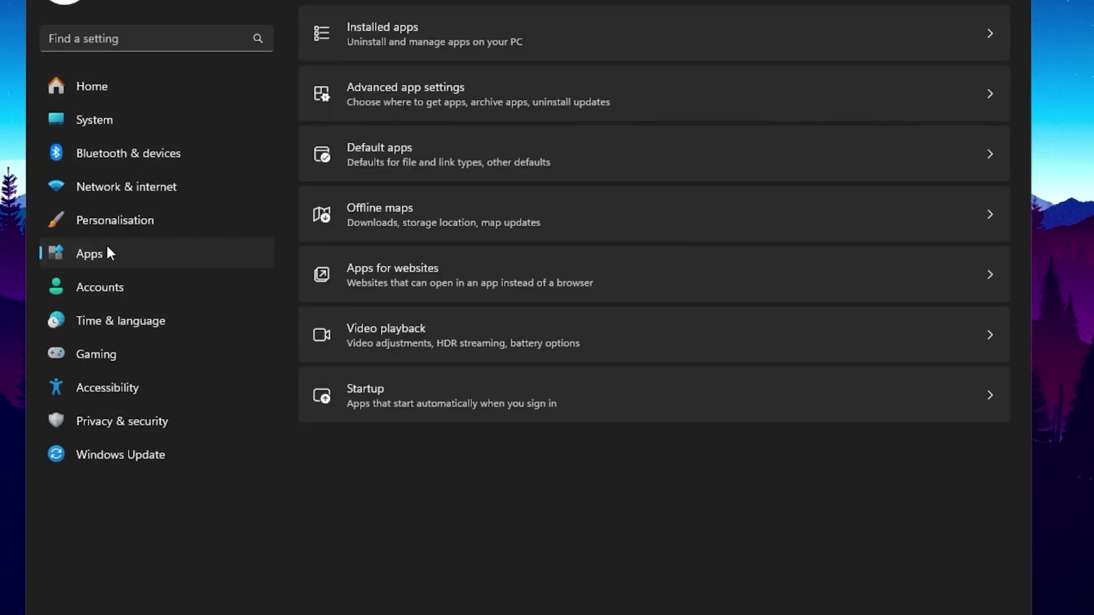
click(395, 27)
scroll(540, 340, down, 15)
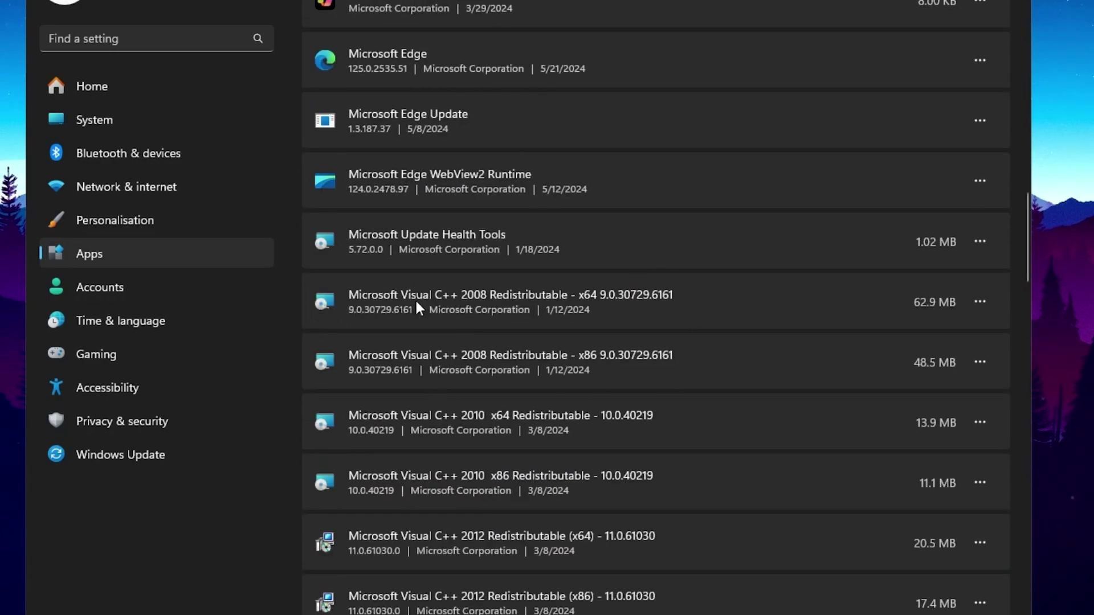
scroll(545, 324, down, 7)
scroll(520, 422, up, 7)
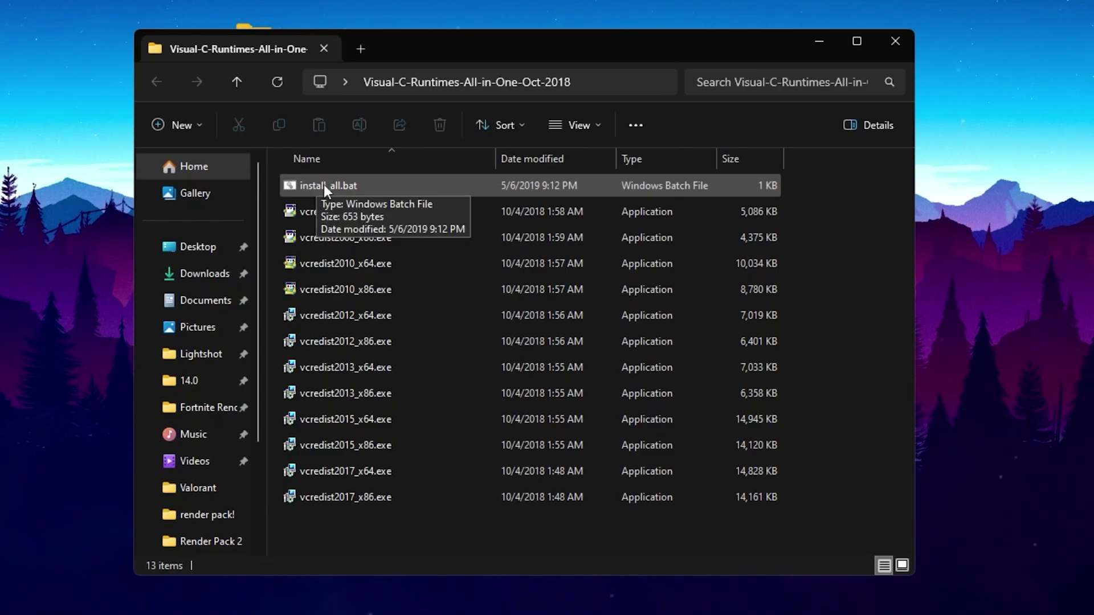
Step: Close the runtimes folder and recycle the DirectX, replace-these-files and Visual C++ desktop folders
drag(817, 214, 580, 499)
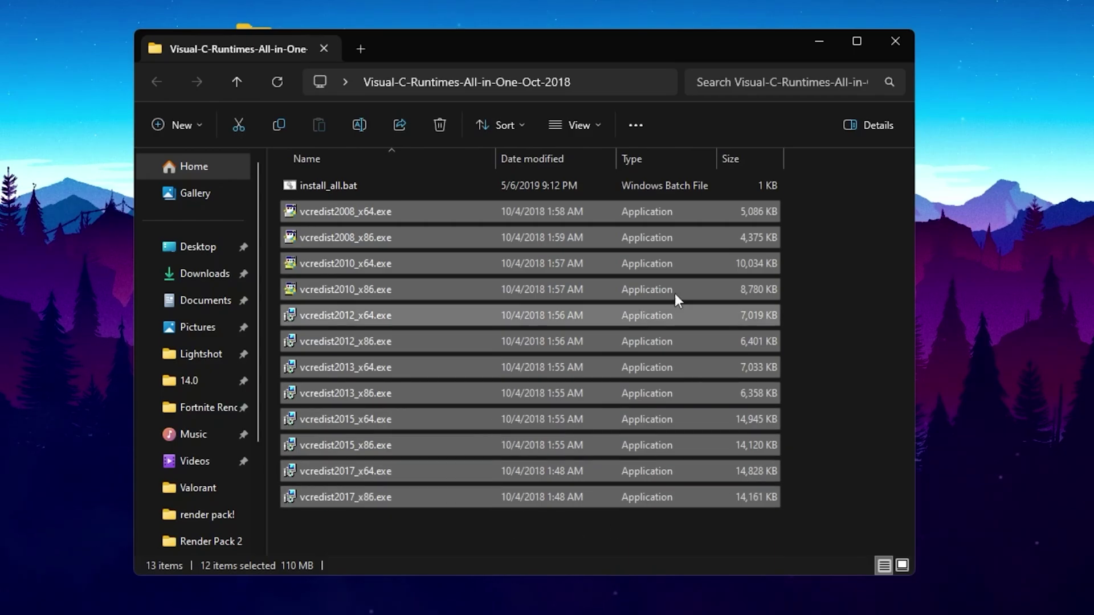
click(896, 40)
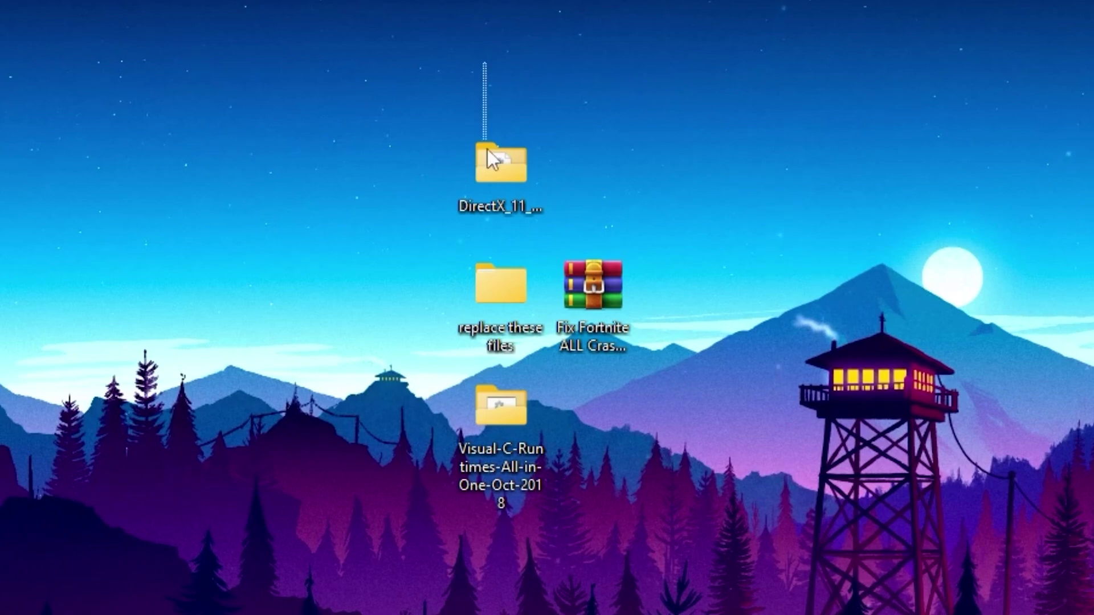
drag(487, 149, 472, 556)
key(Delete)
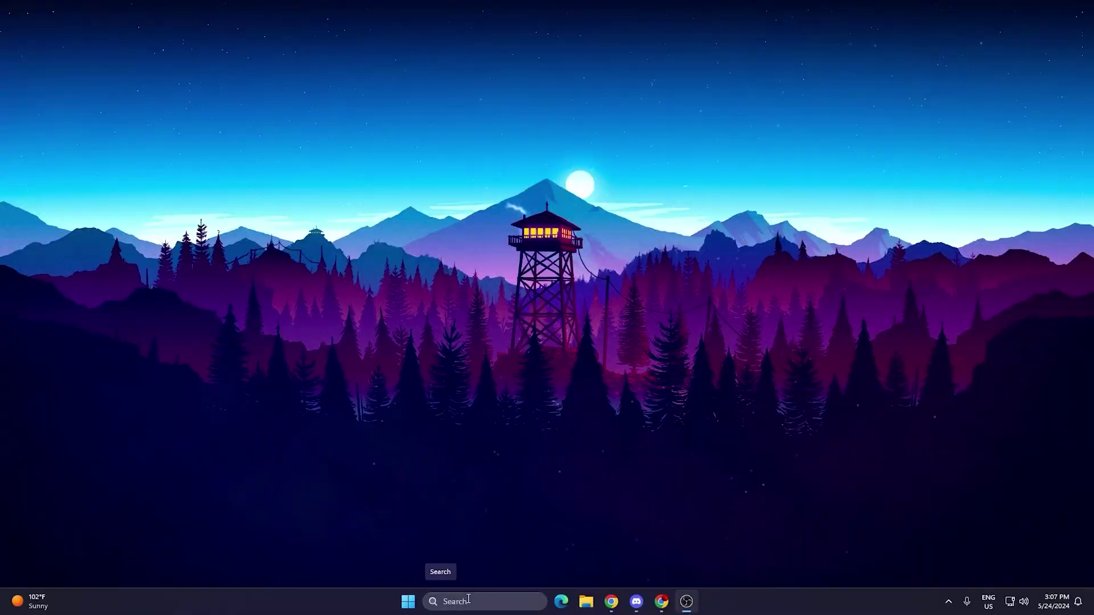
Step: Search 'power' in Windows Search to reach the Choose a power plan page
click(454, 602)
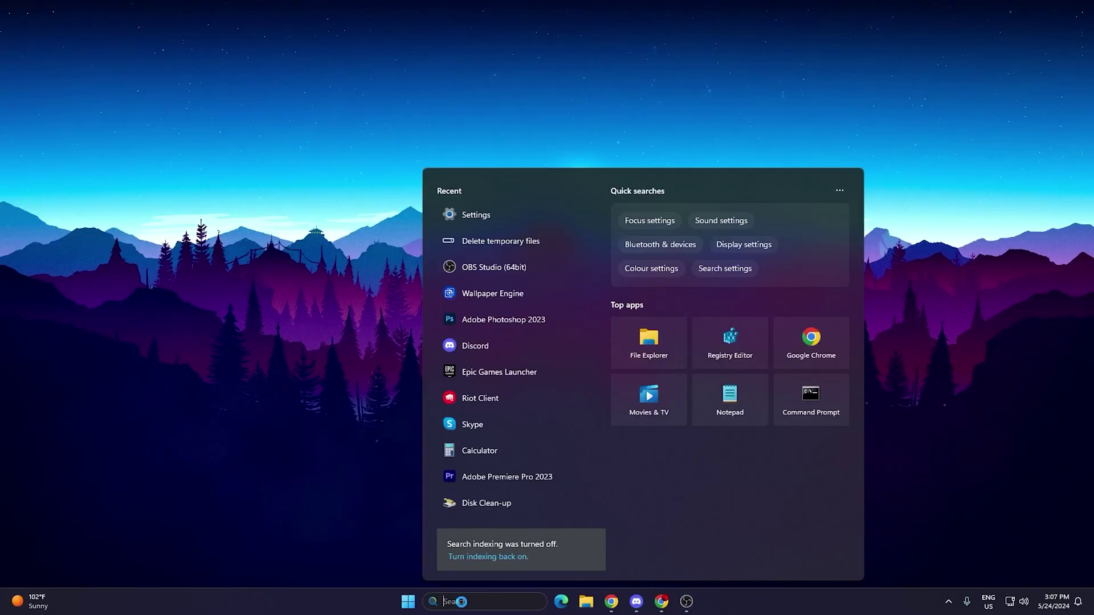
text(power)
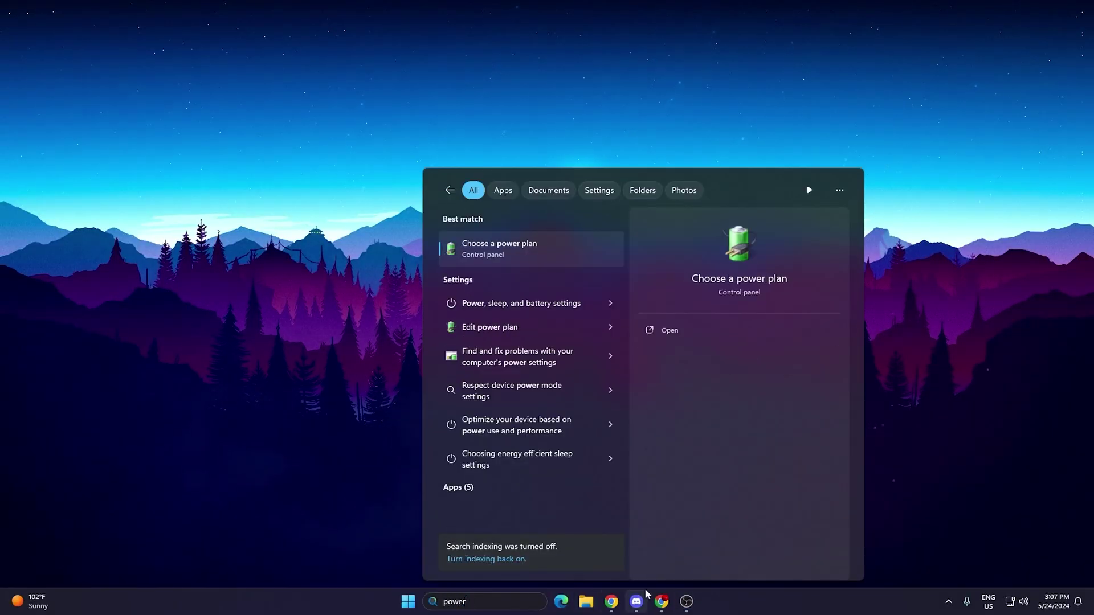
click(431, 281)
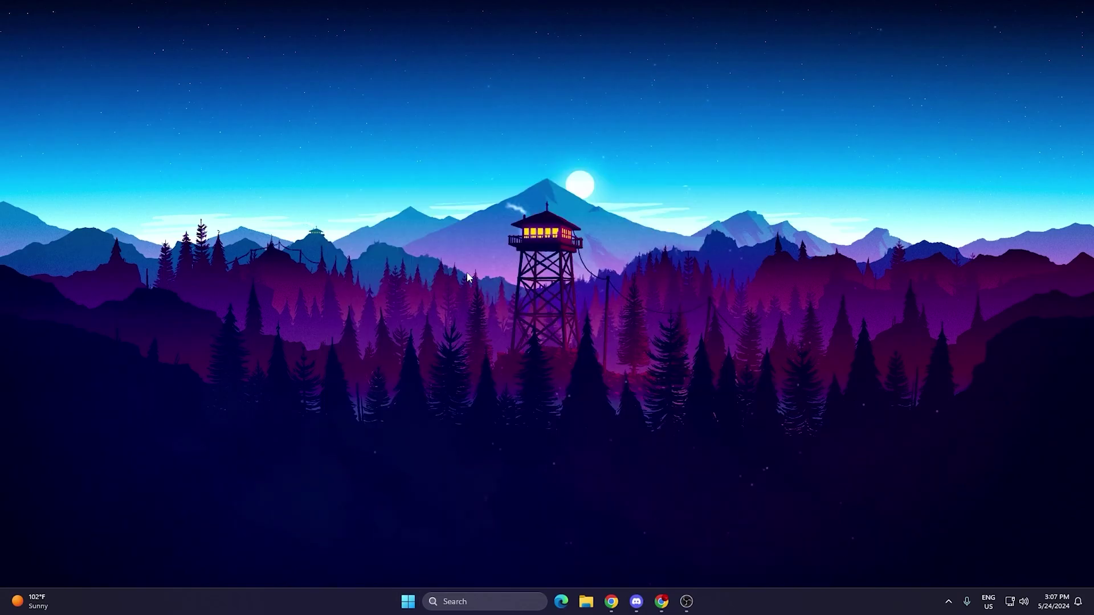
Step: Make High performance the active power plan instead of Swiftrix V1.1 and edit its plan settings
click(684, 299)
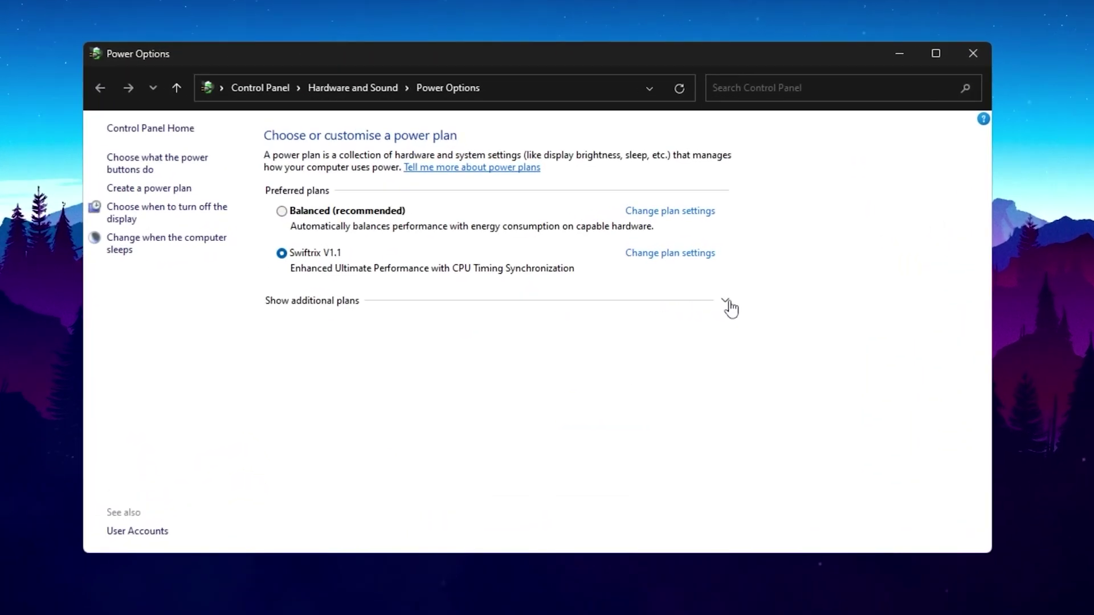
click(685, 301)
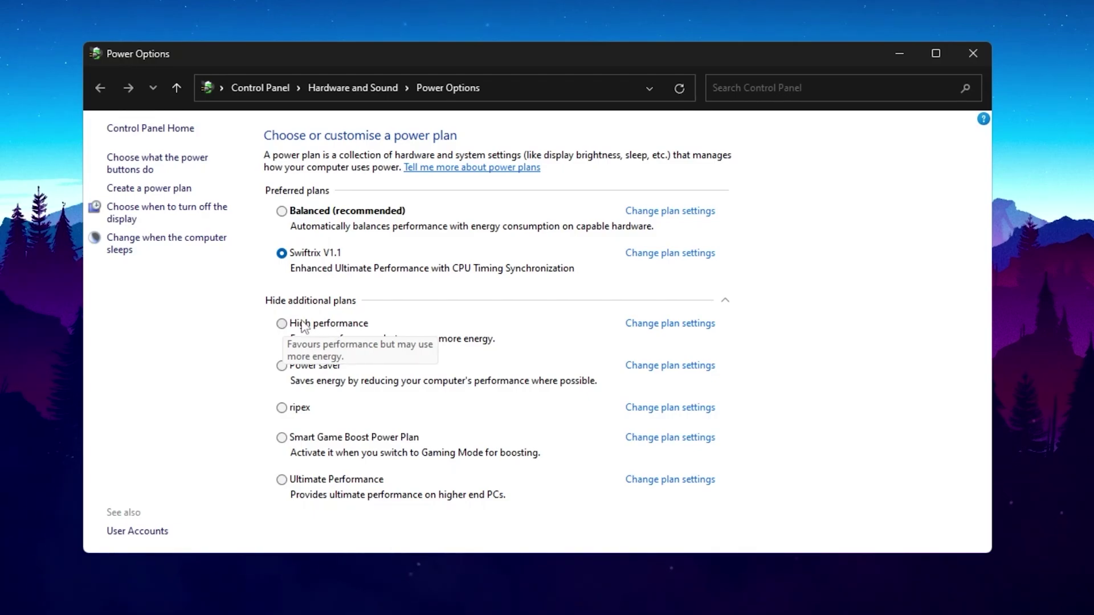
click(333, 325)
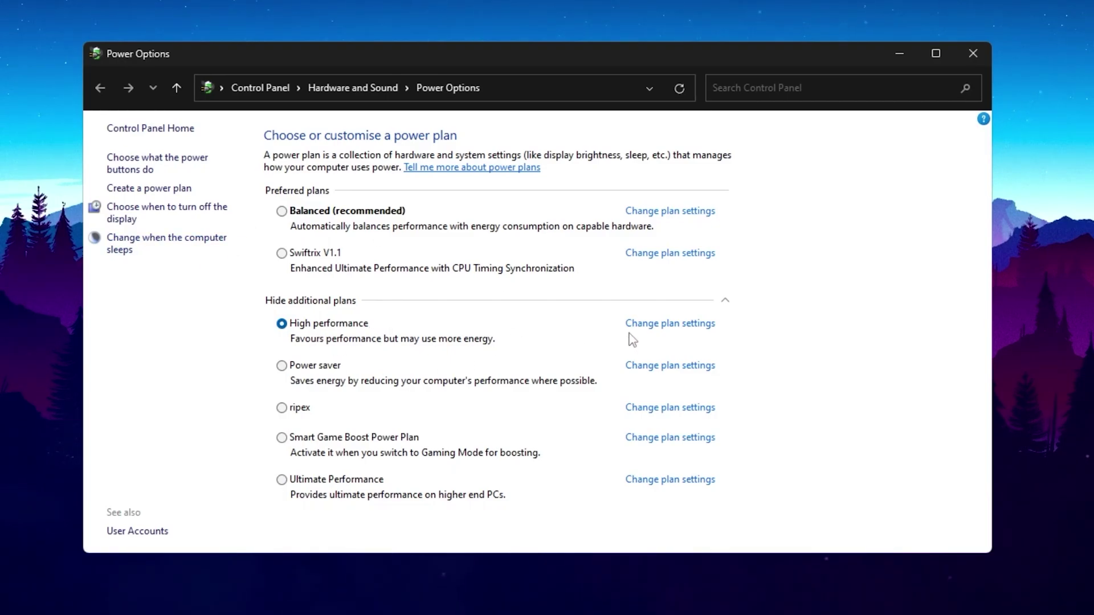
click(652, 325)
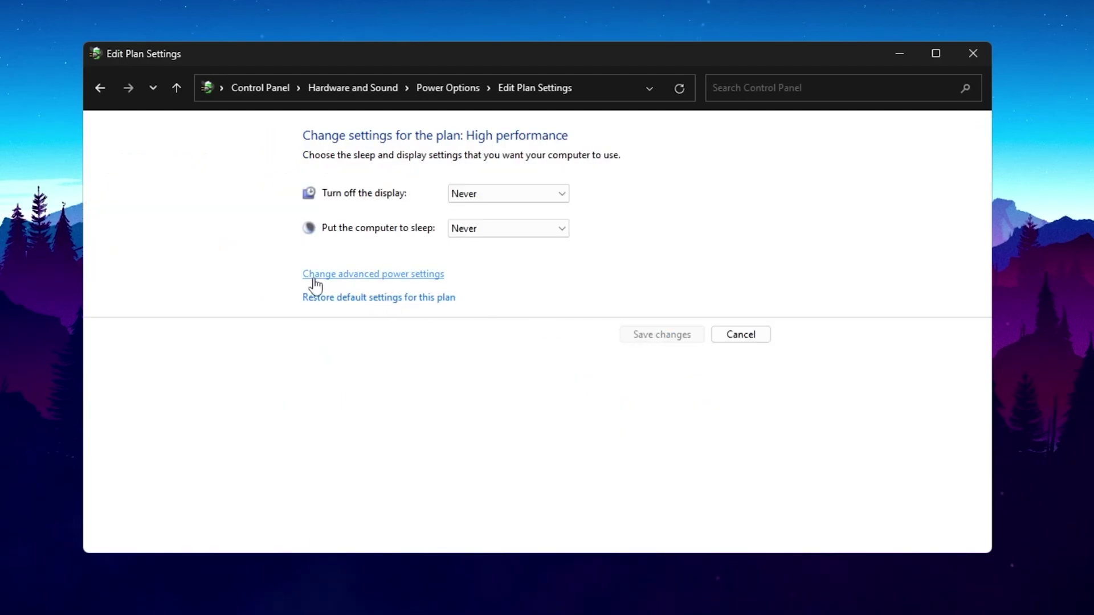
Step: Confirm the High performance plan's minimum and maximum processor states are 100%, then close Control Panel
click(352, 276)
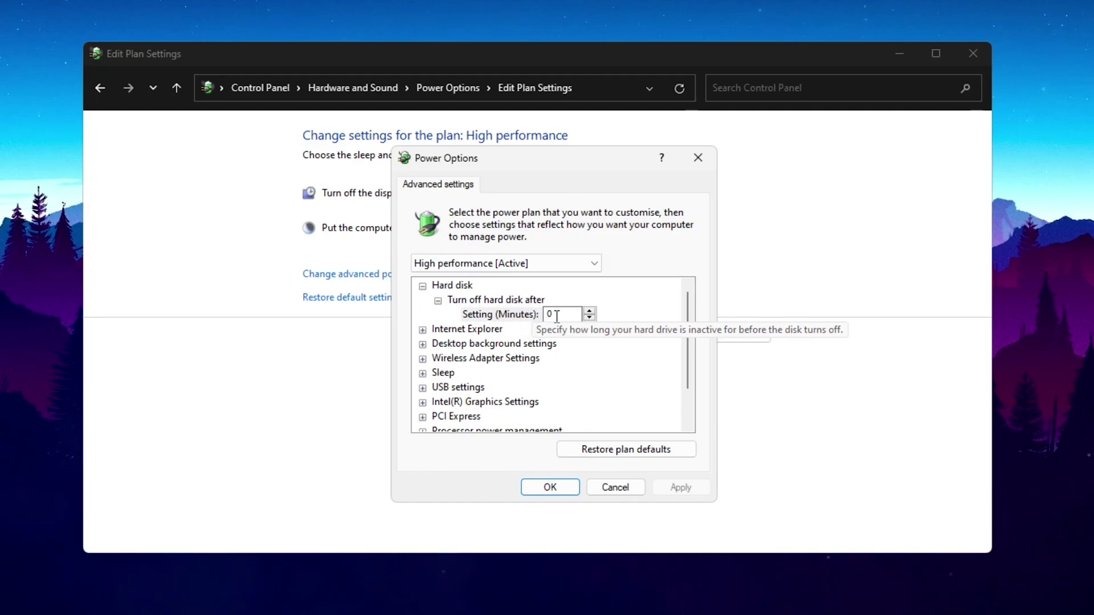
scroll(566, 314, down, 1)
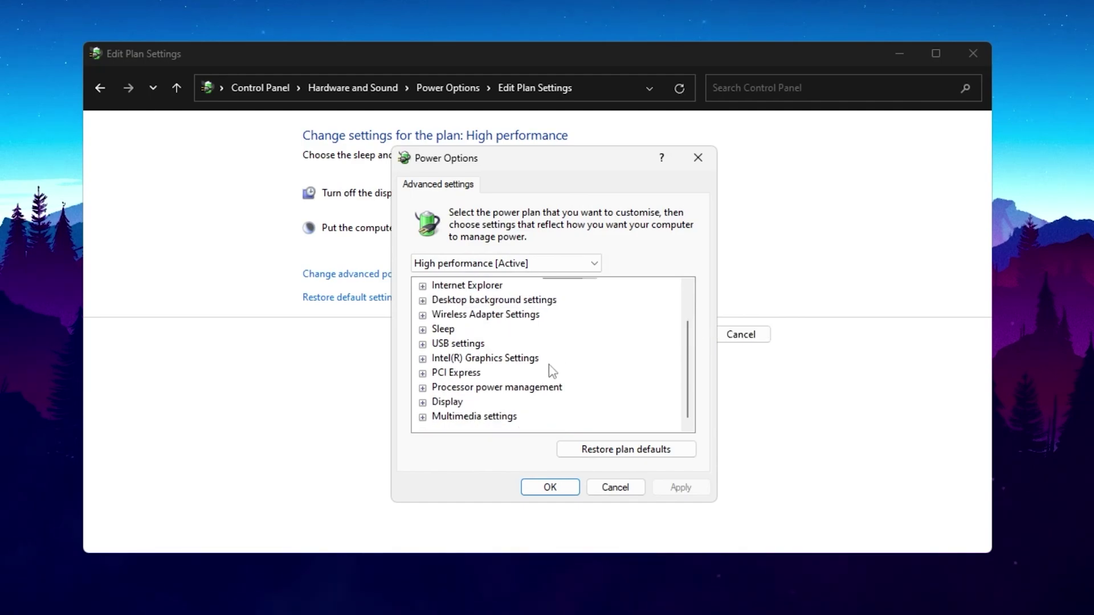
click(422, 388)
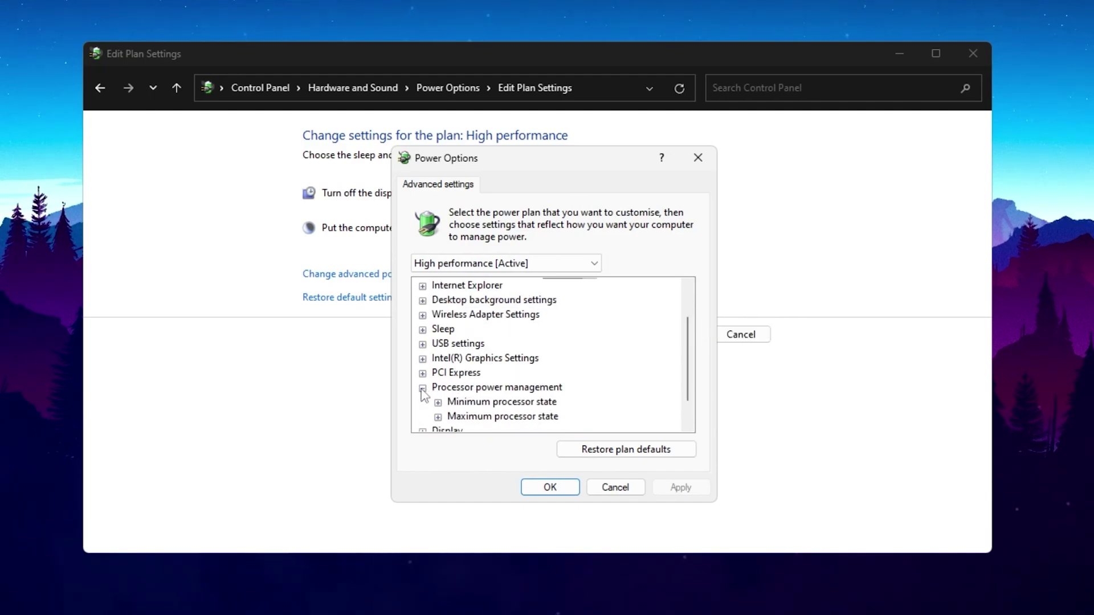
scroll(425, 396, down, 1)
click(437, 374)
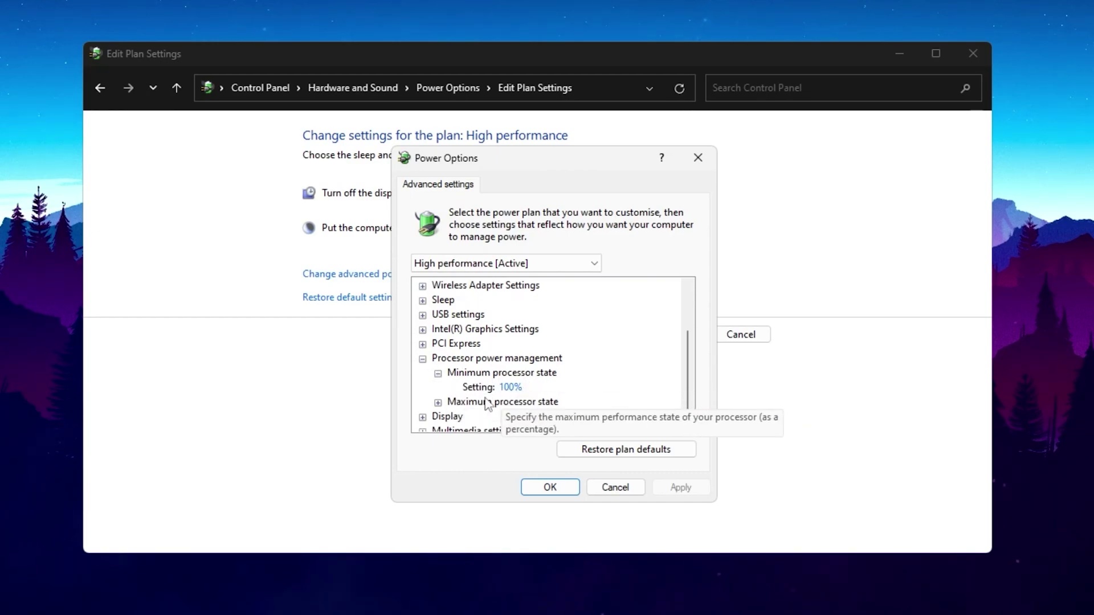
click(438, 402)
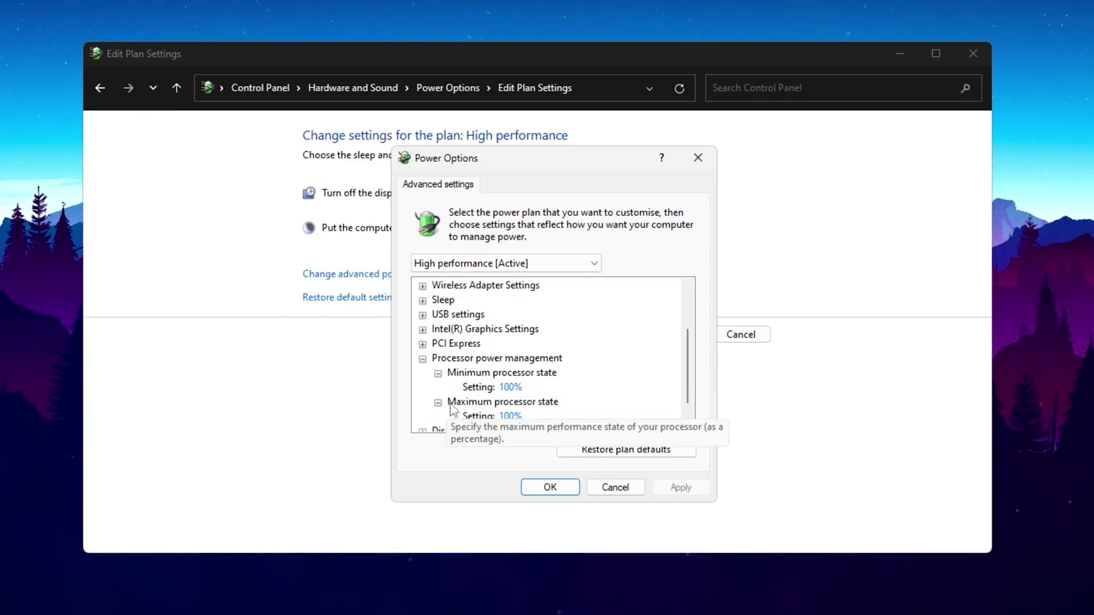
scroll(447, 411, down, 1)
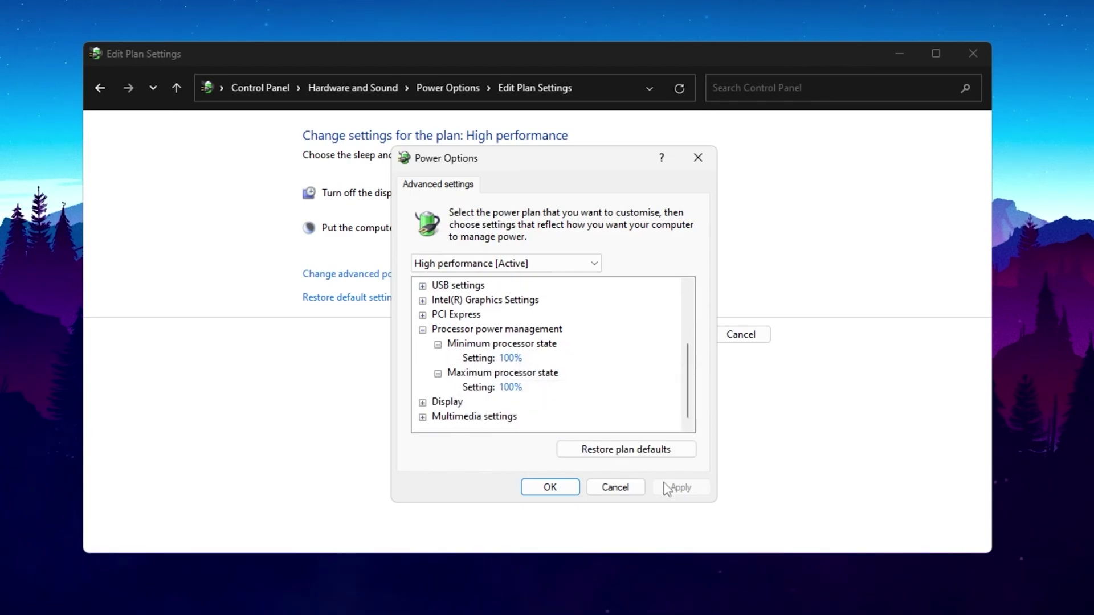
click(572, 491)
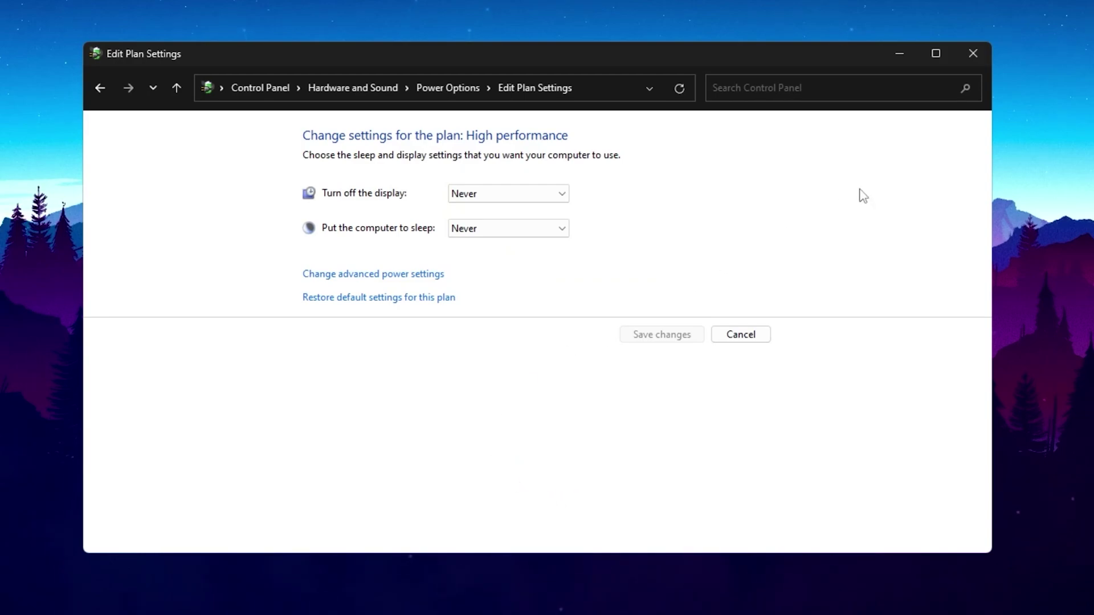
click(970, 64)
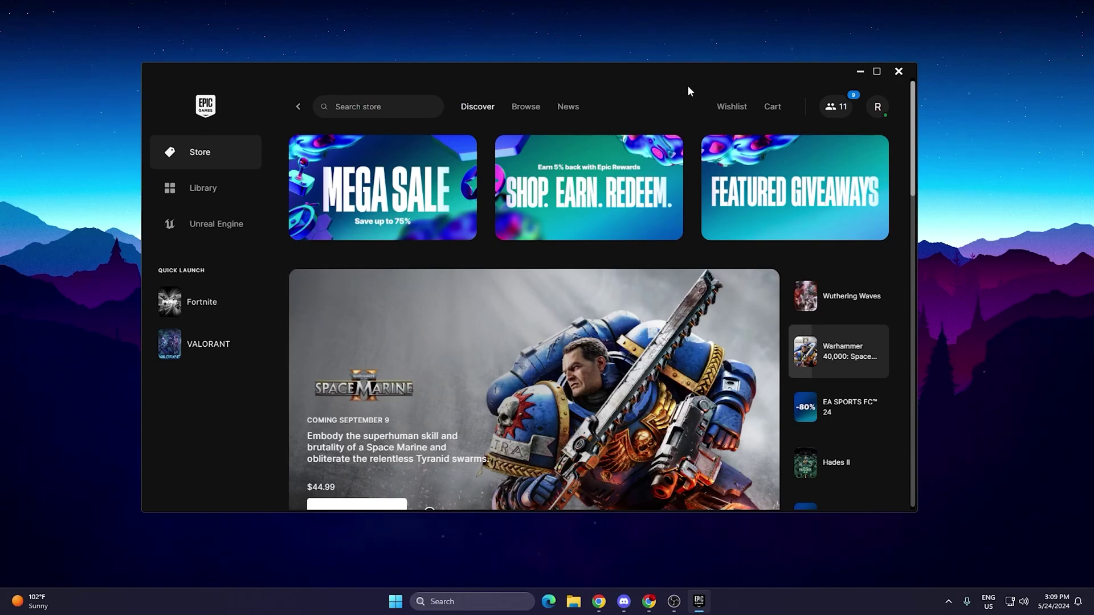
Step: Open the Epic Games Launcher settings and scroll to the Manage Games section
click(877, 107)
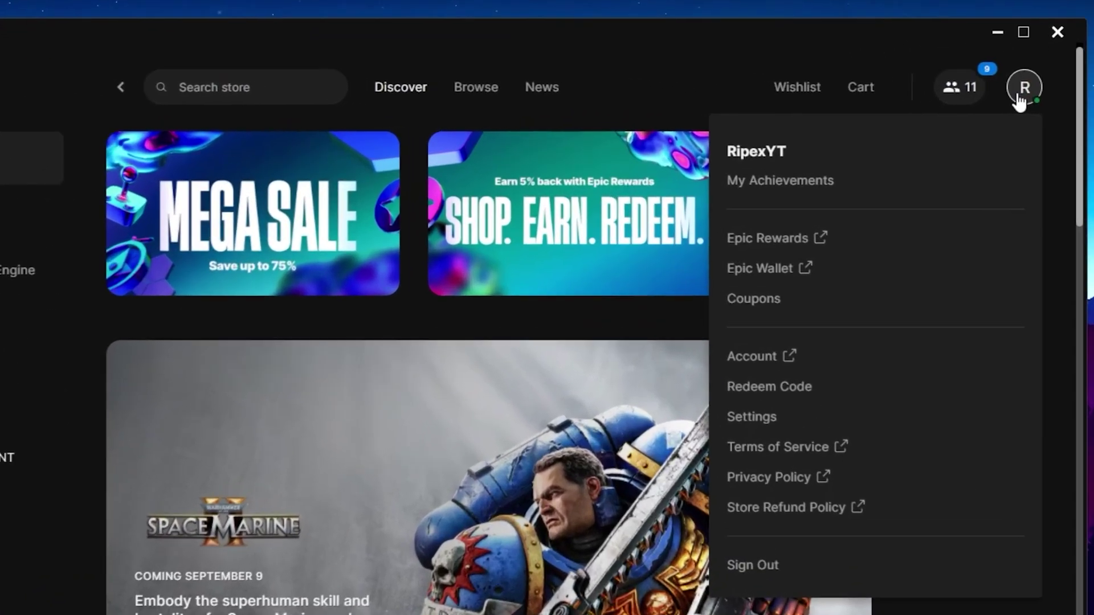
click(758, 416)
scroll(325, 222, down, 10)
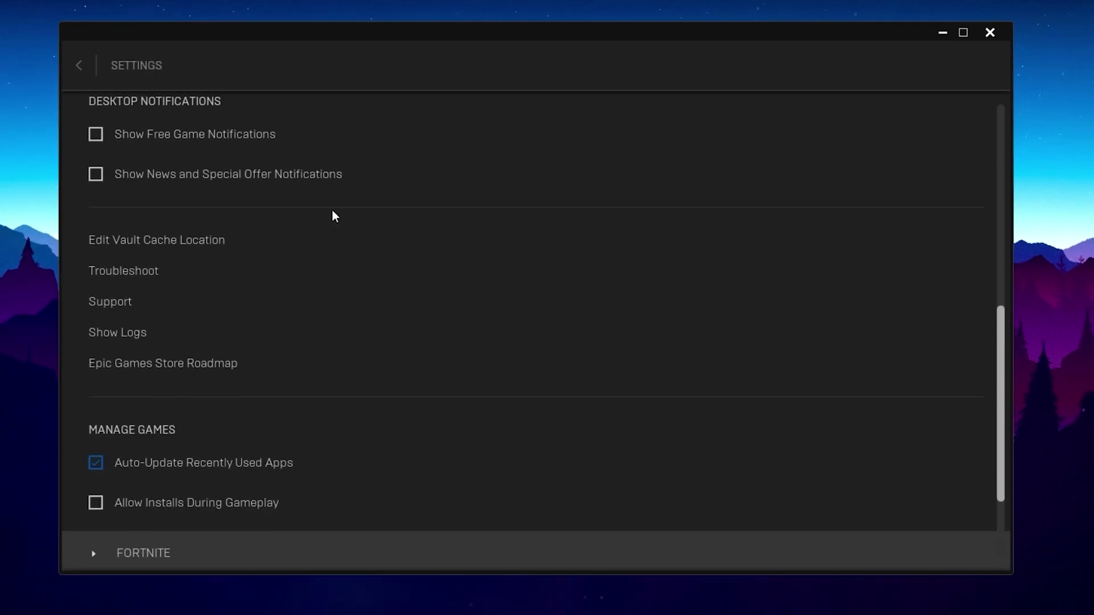
scroll(335, 216, down, 2)
scroll(191, 323, up, 4)
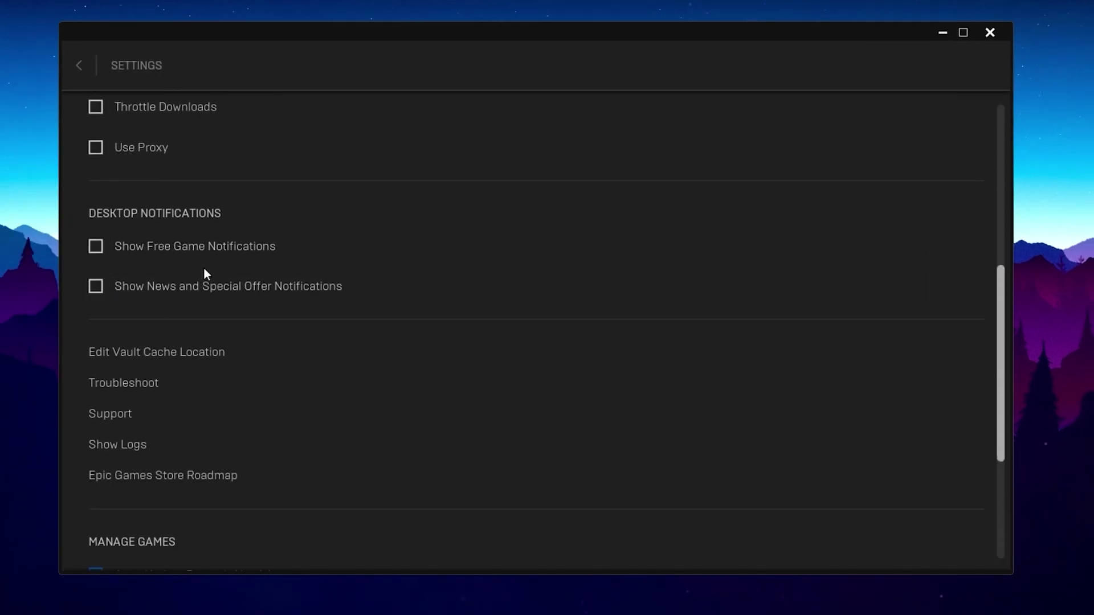
scroll(268, 266, down, 5)
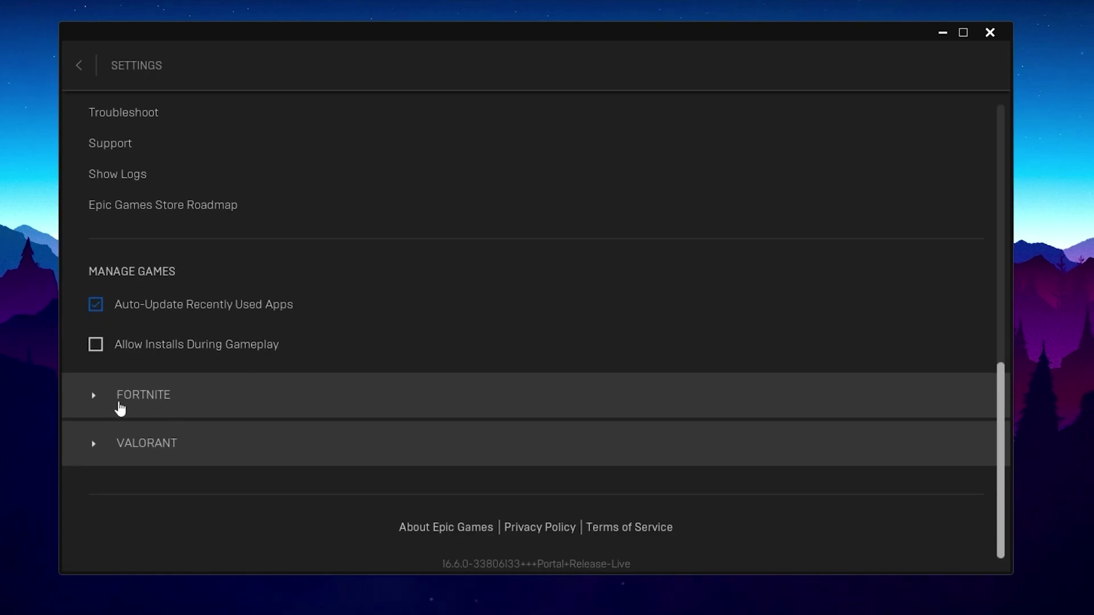
Step: Set Fortnite's launch arguments to -LANPLAY -NOSPLASH -NOTEXTURESTREAMING -USEALLAVALIABLECORES and return
click(140, 407)
scroll(195, 395, down, 1)
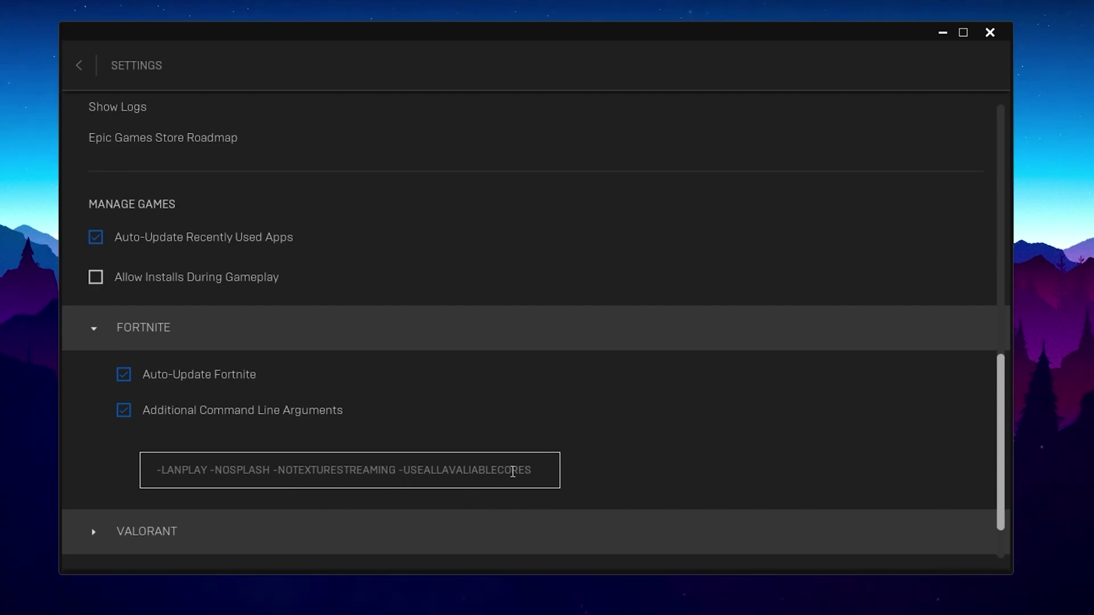
scroll(215, 405, down, 2)
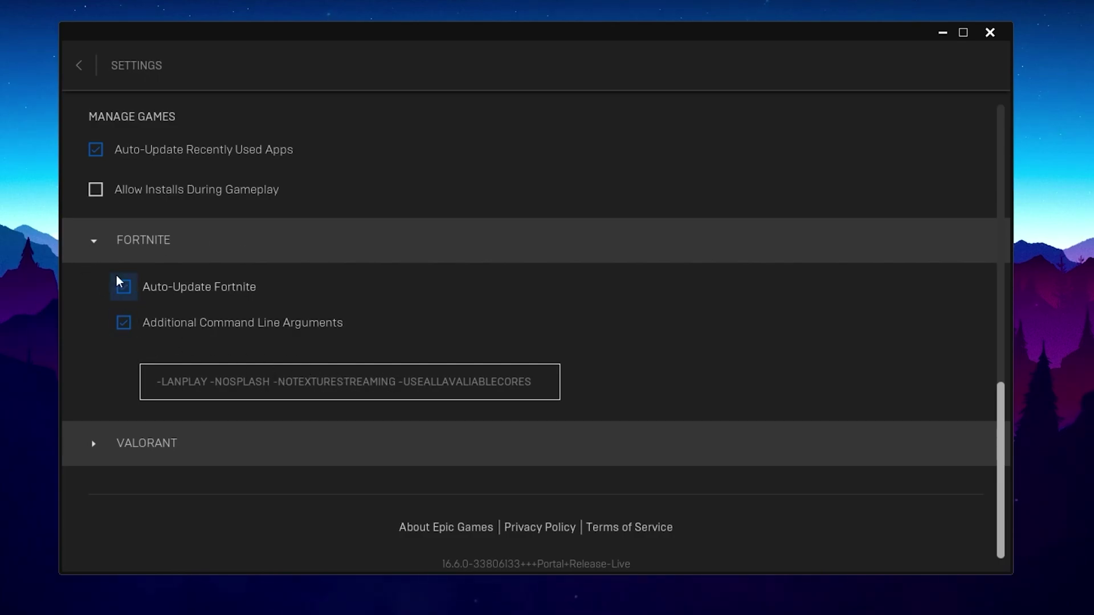
click(80, 66)
click(137, 178)
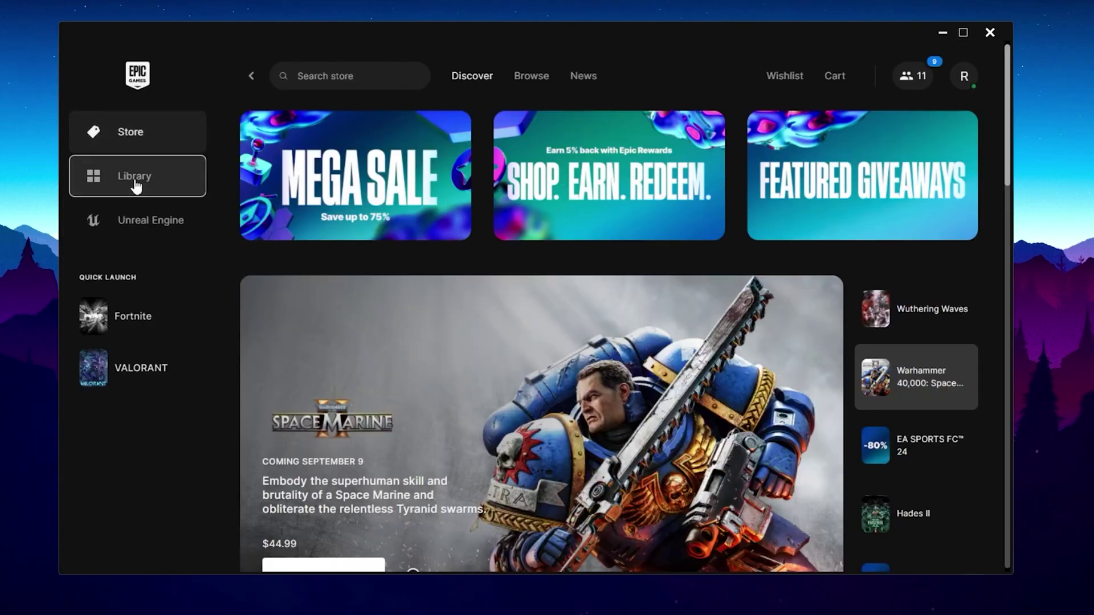
Step: Apply Fortnite's Installation Options with High Resolution Textures and DirectX 12 Shaders unchecked
scroll(411, 302, down, 5)
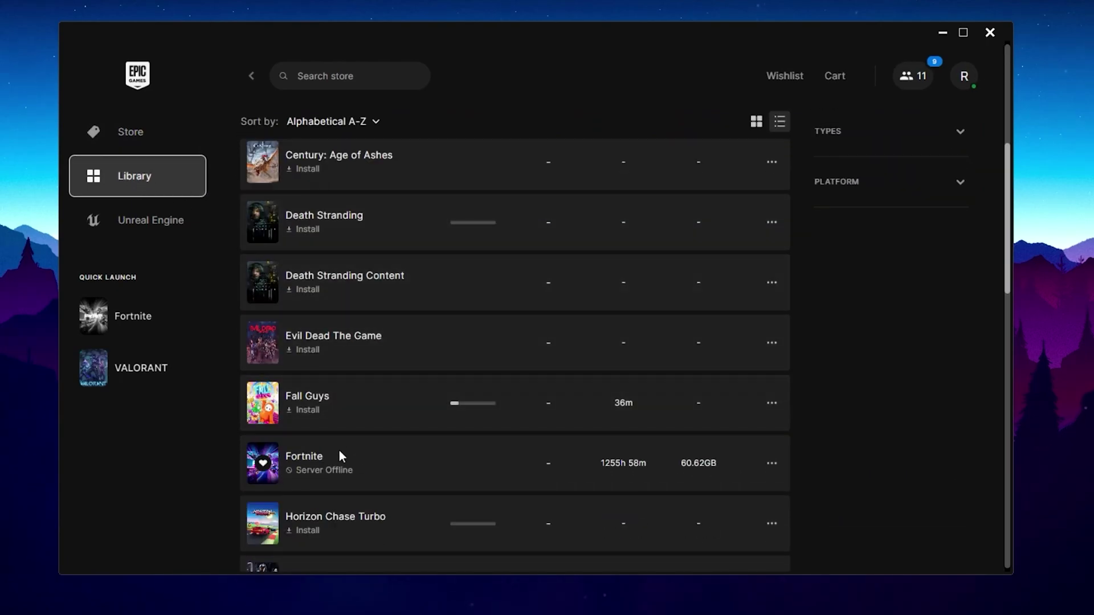
click(772, 463)
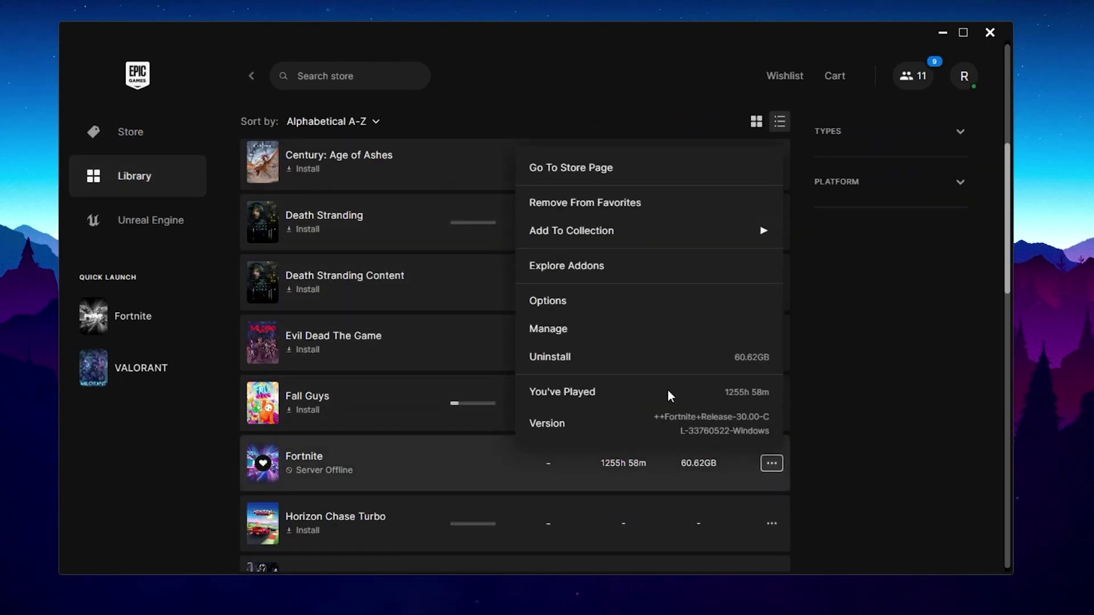
click(556, 303)
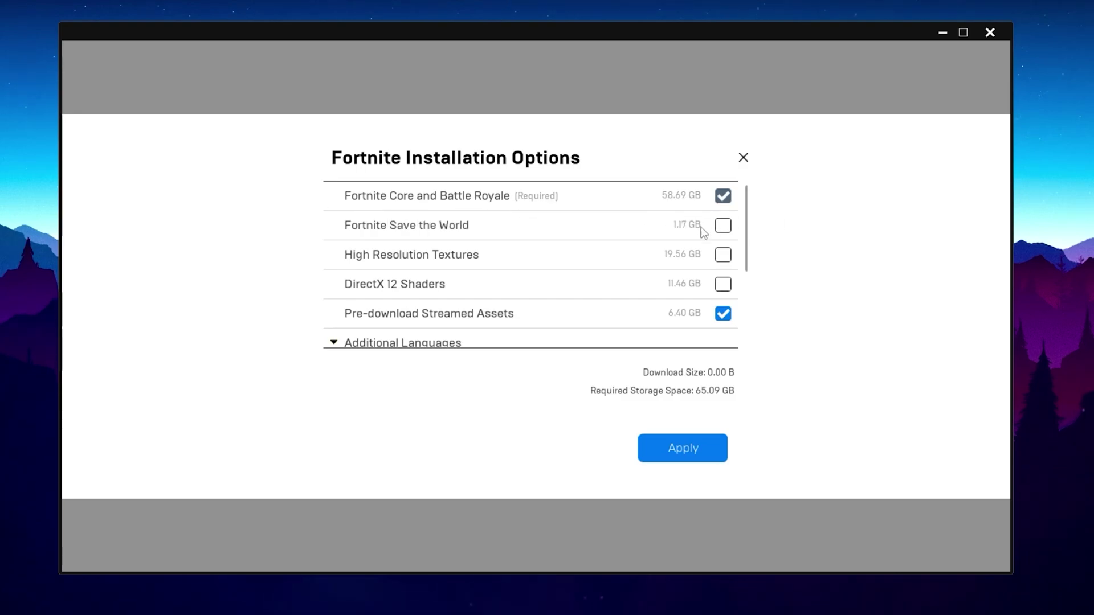
mouse_move(464, 238)
click(671, 449)
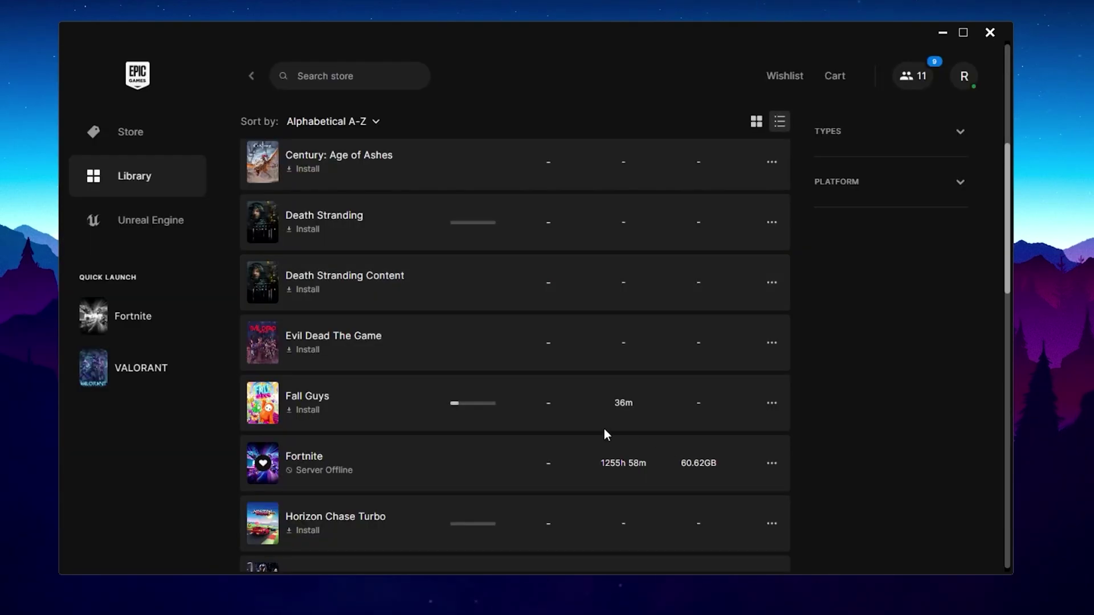
Step: Start verifying Fortnite's game files, then close the Epic Games Launcher
click(772, 464)
click(560, 328)
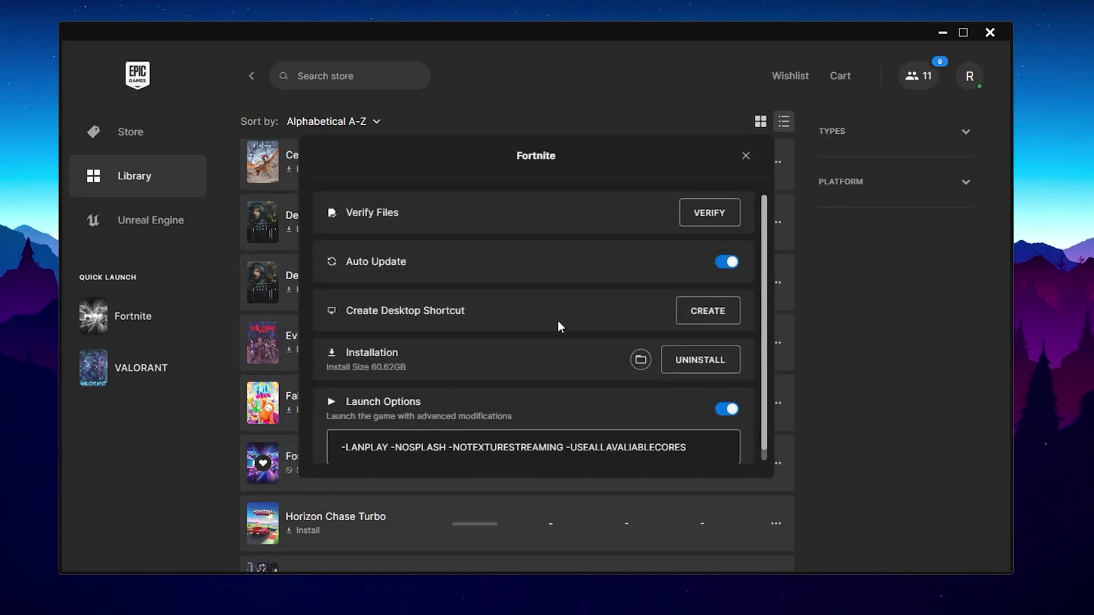
click(710, 214)
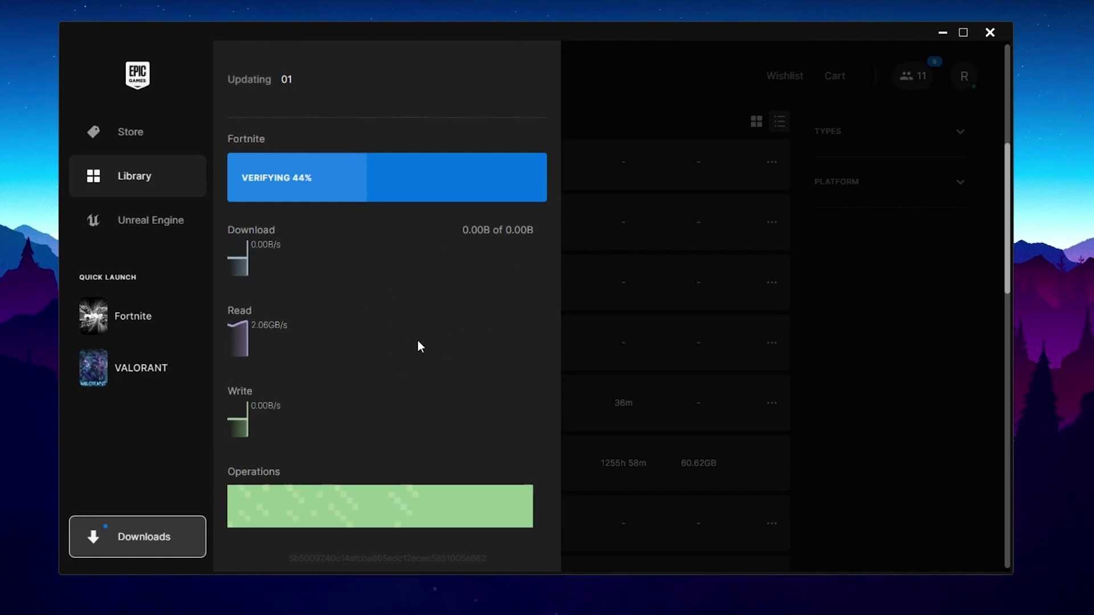
click(990, 32)
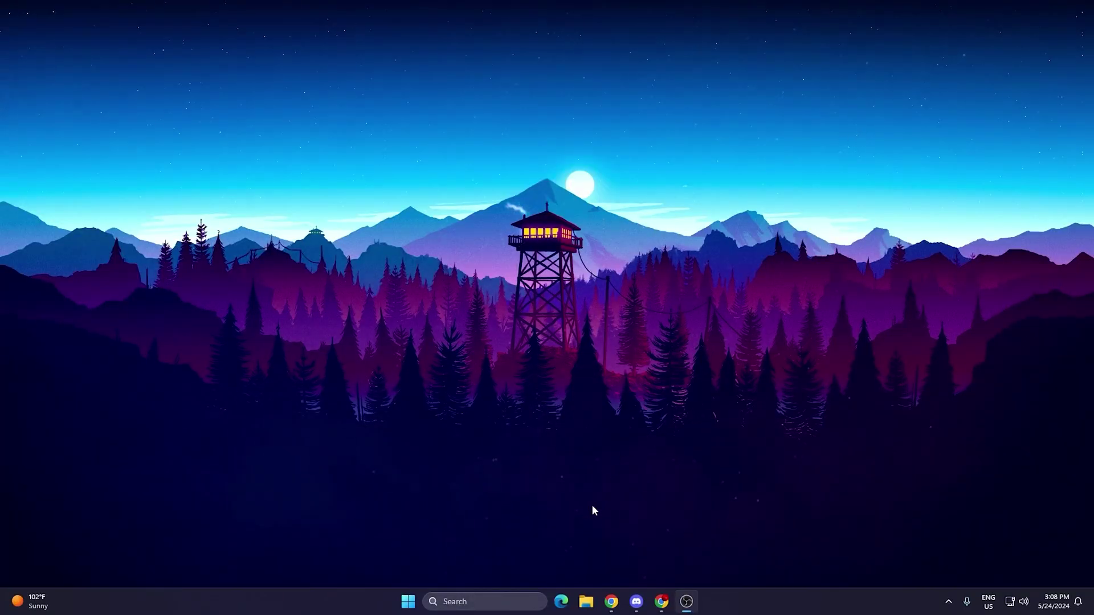
Step: Open File Explorer at the %localappdata% folder
click(586, 602)
click(509, 164)
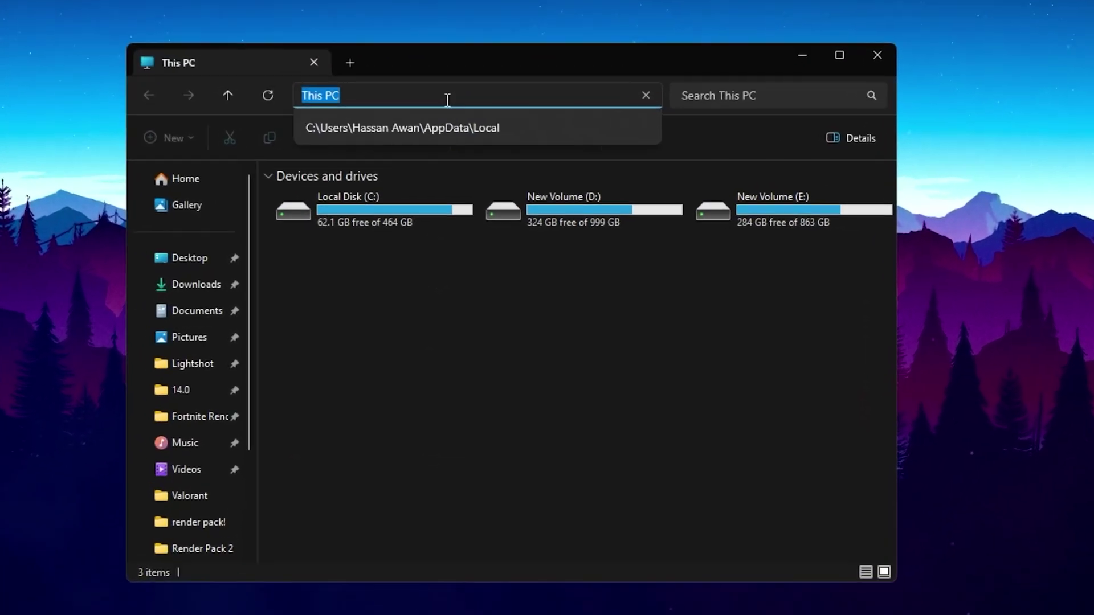
text(%loca)
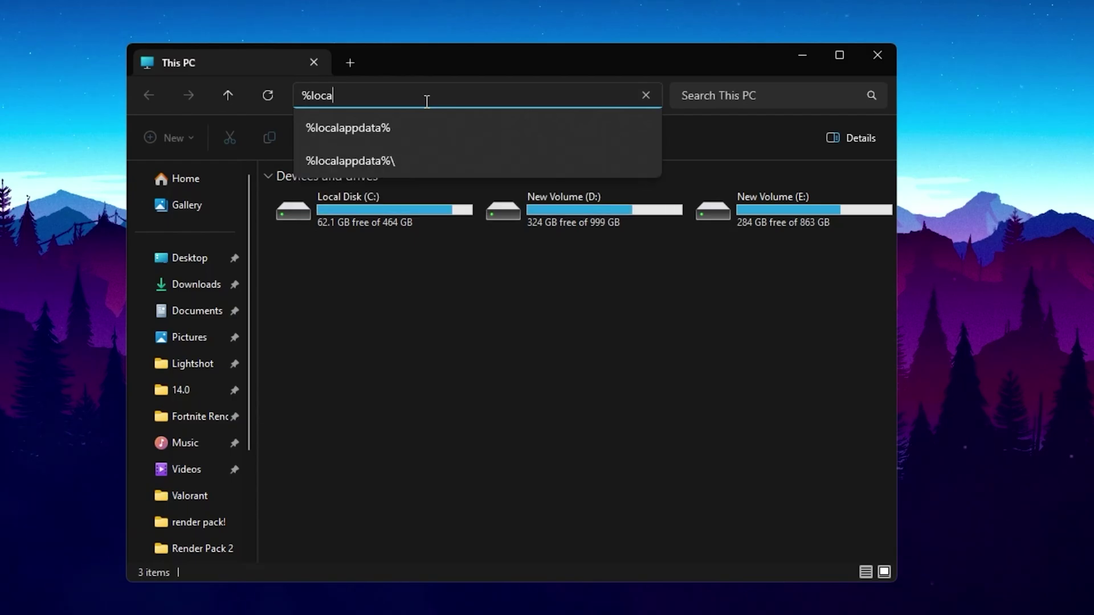
key(Down)
key(Return)
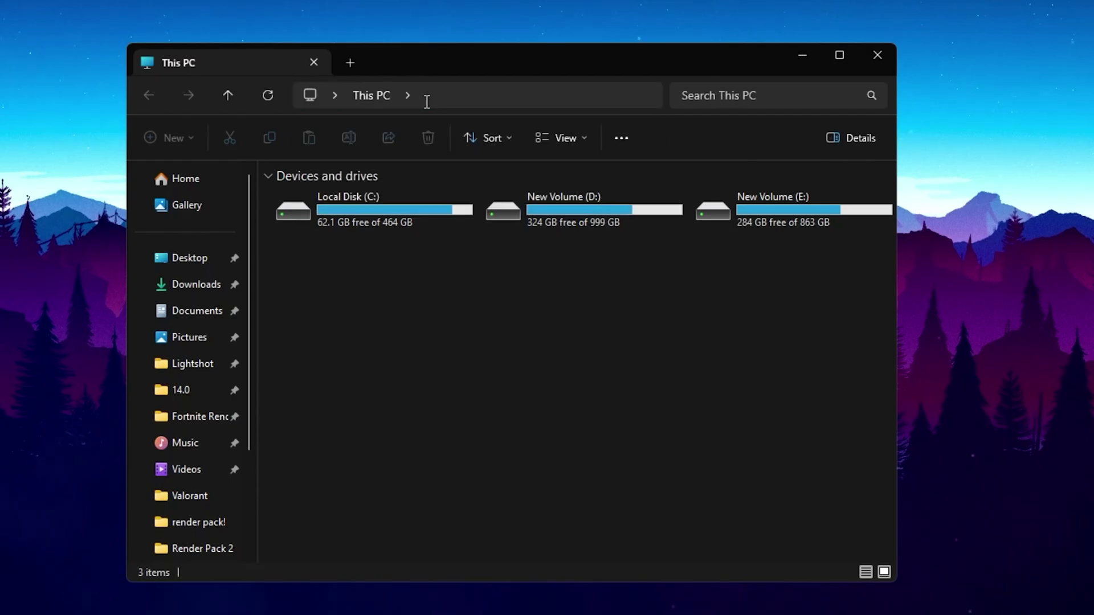
Step: Delete GameUserSettings.ini from FortniteGame\Saved\Config\WindowsClient and close File Explorer
scroll(459, 295, down, 4)
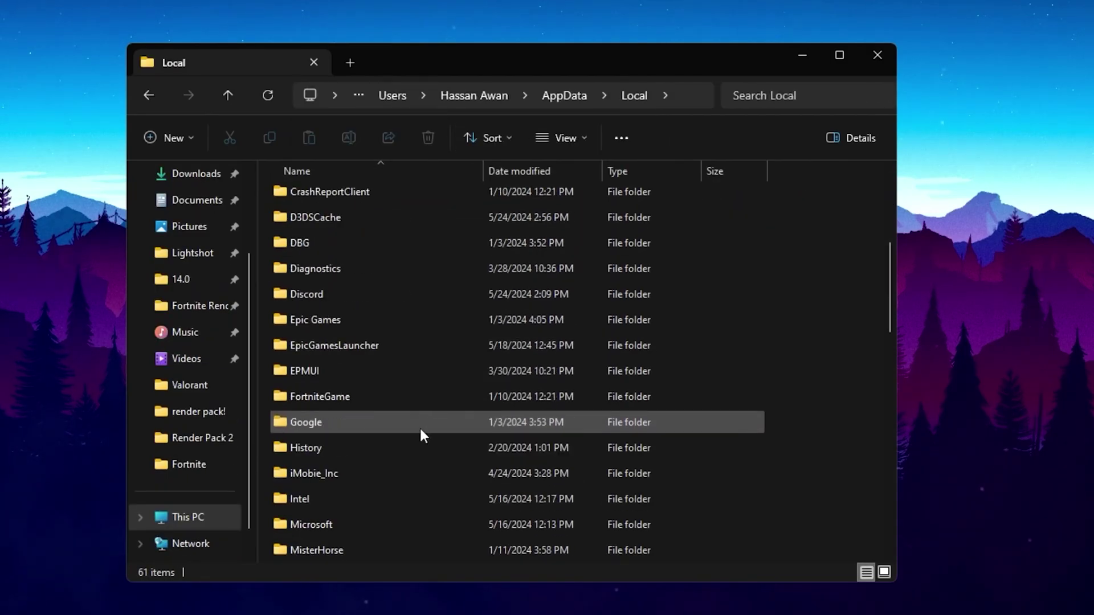
click(345, 396)
double_click(345, 397)
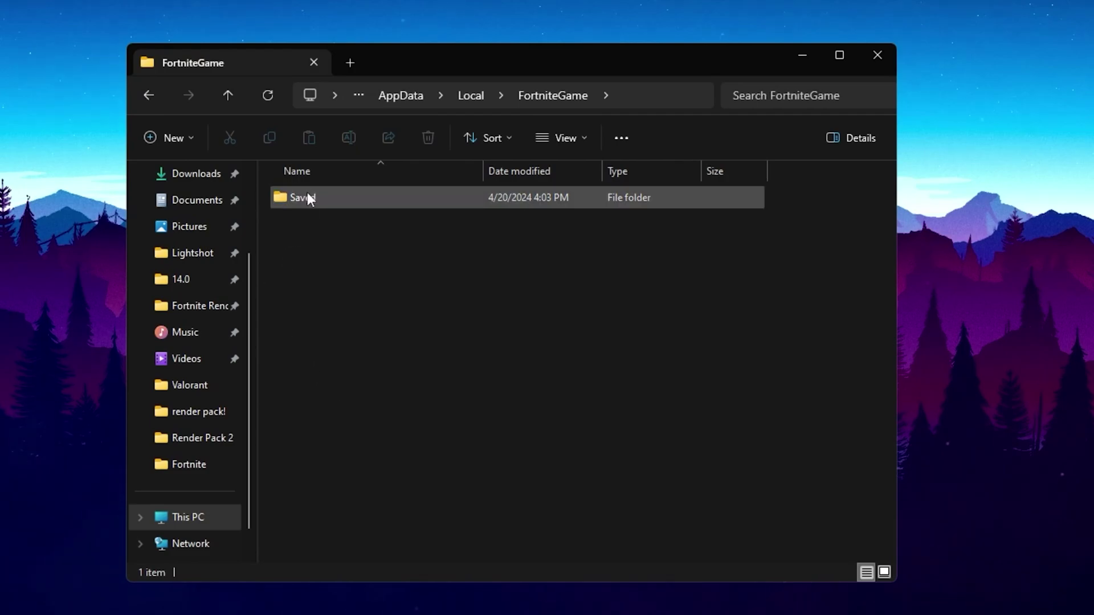
double_click(306, 194)
double_click(317, 217)
double_click(340, 220)
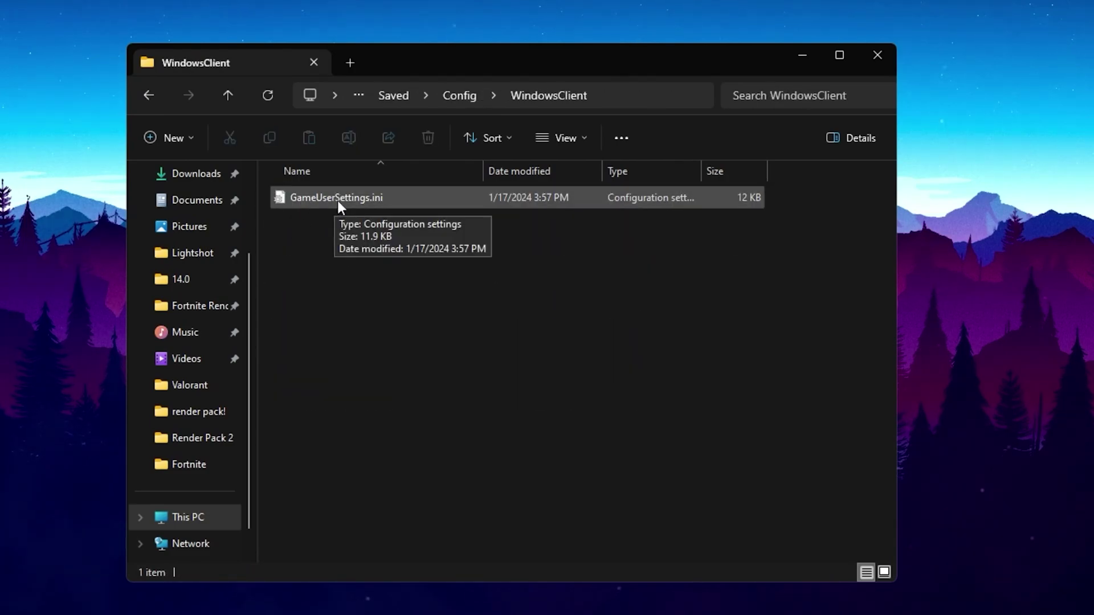
click(360, 198)
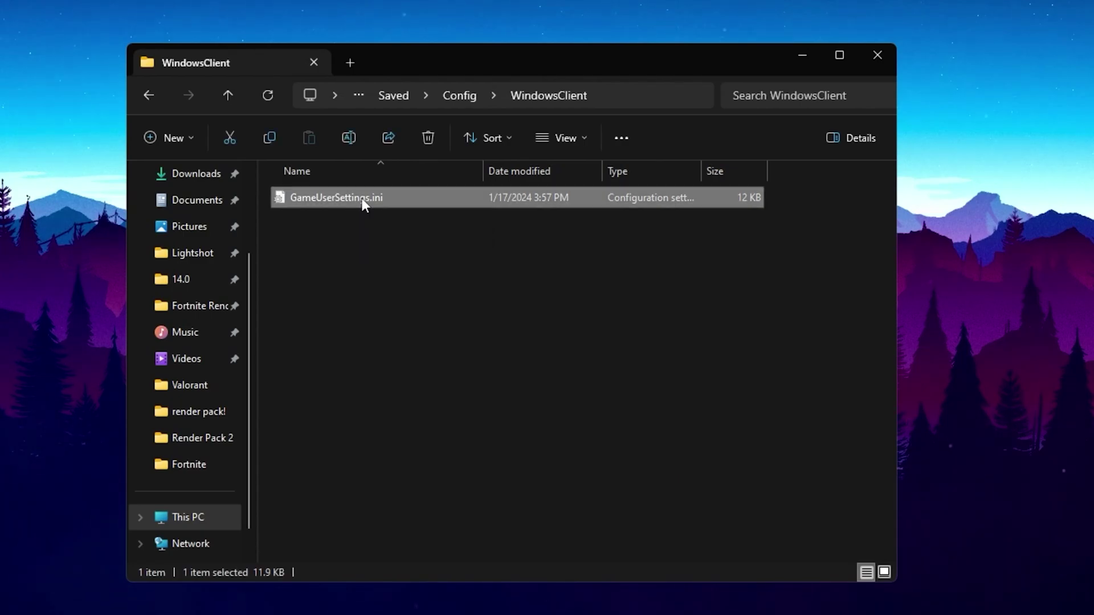
key(Delete)
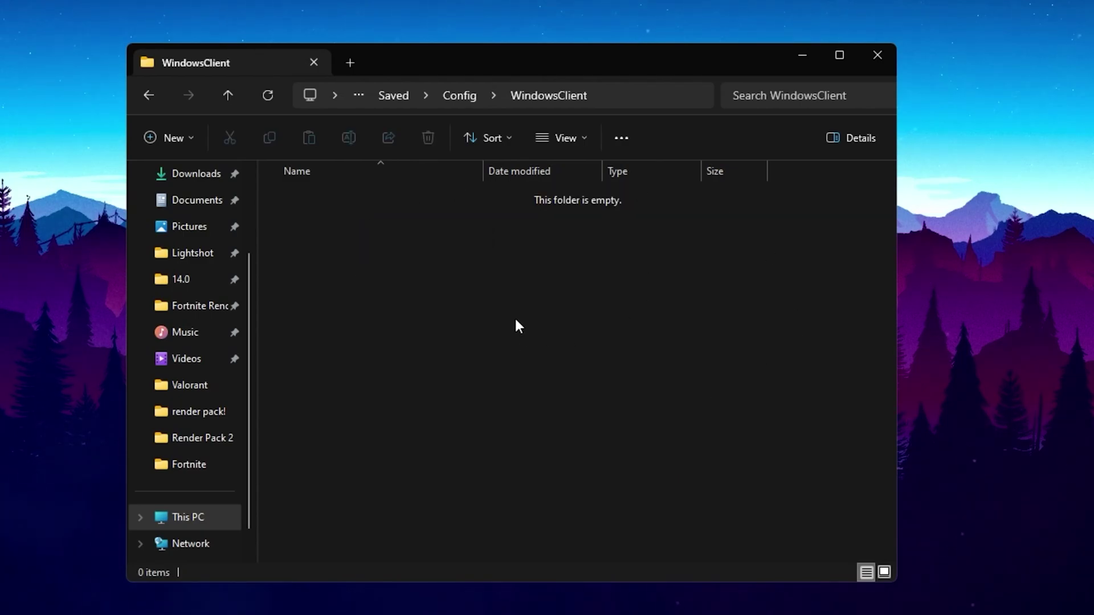
click(883, 53)
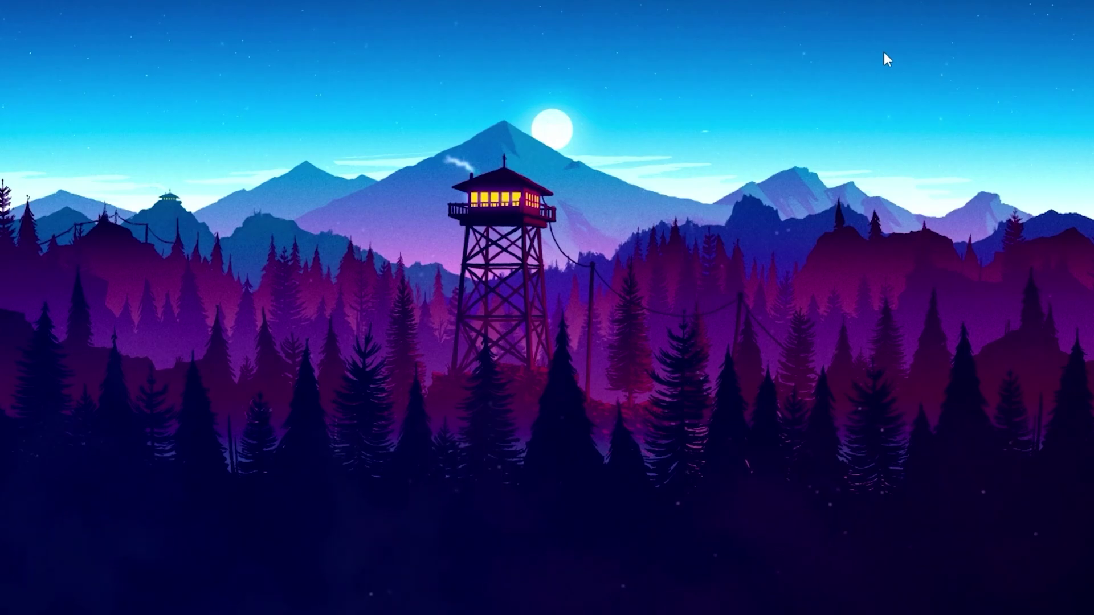